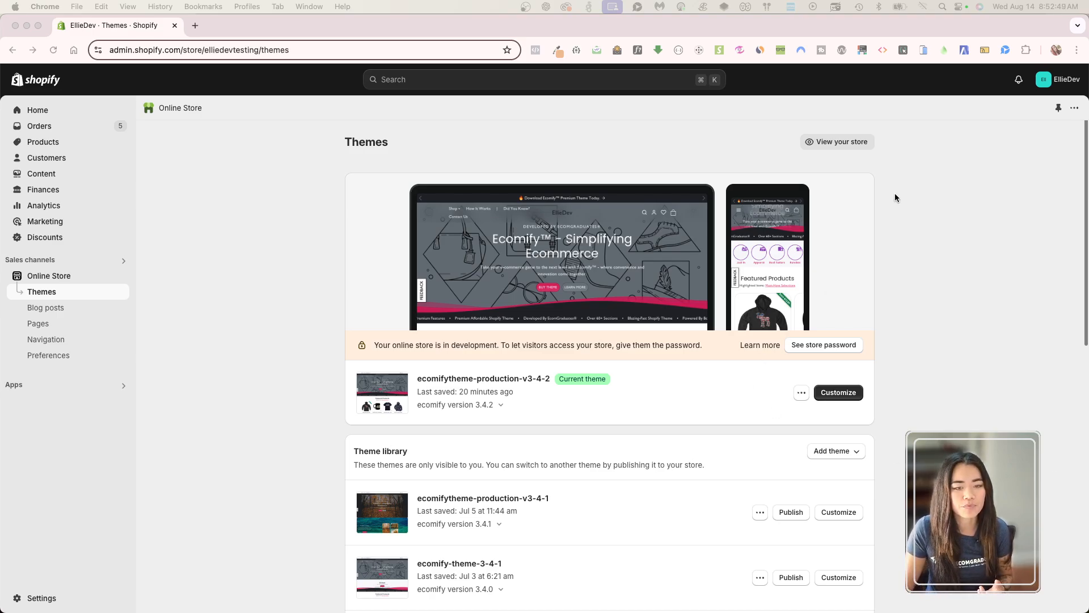
# View the live store and look over the 'Merica Moose Hoodie product page, from its options down to its details.
pyautogui.click(859, 144)
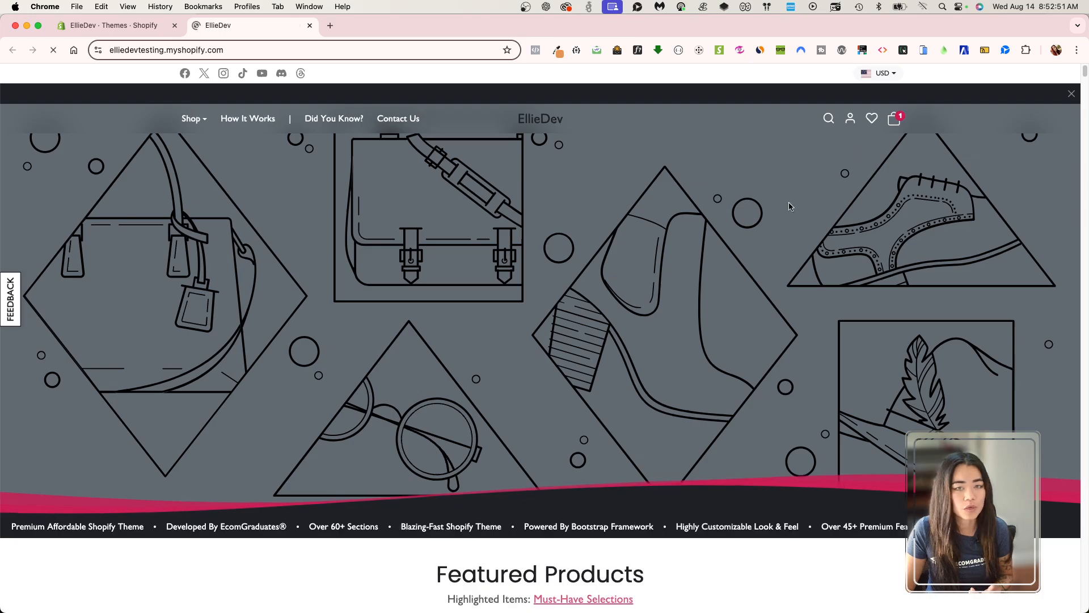
pyautogui.scroll(-10, 408, 380)
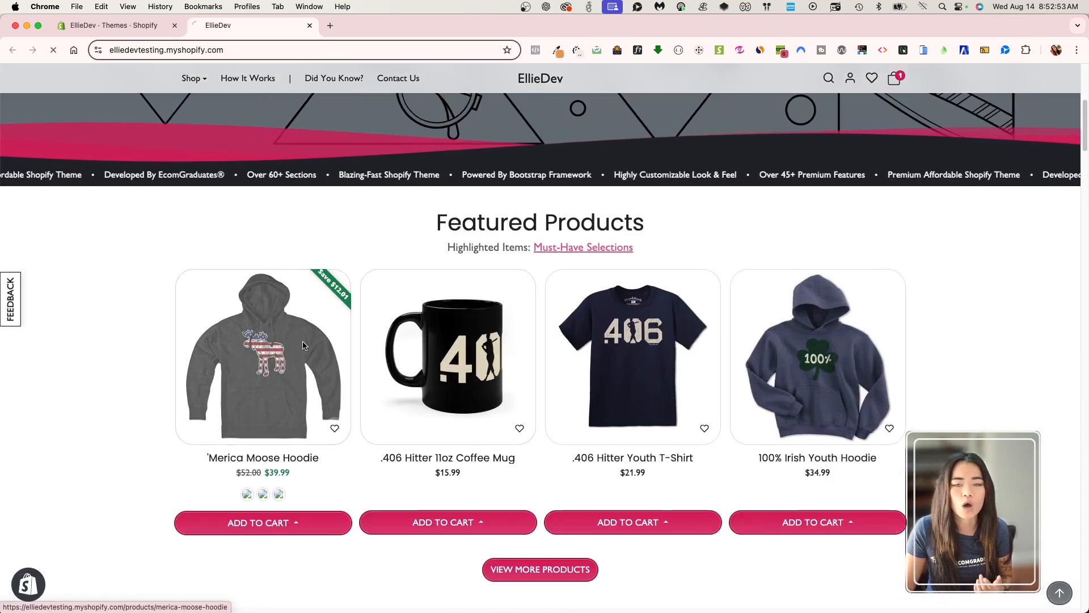
pyautogui.click(304, 342)
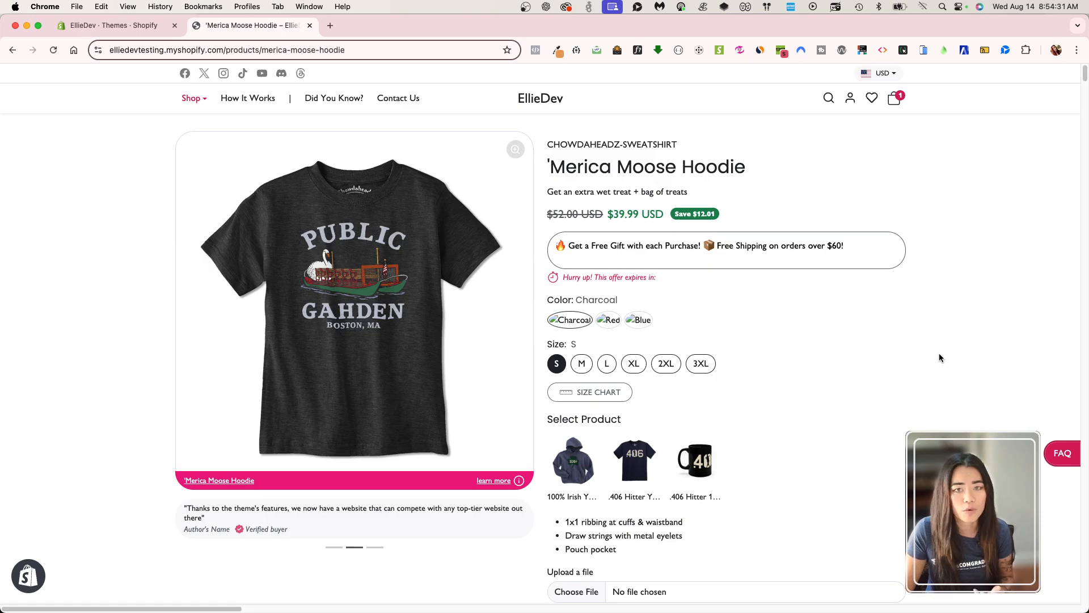
pyautogui.scroll(-7, 938, 353)
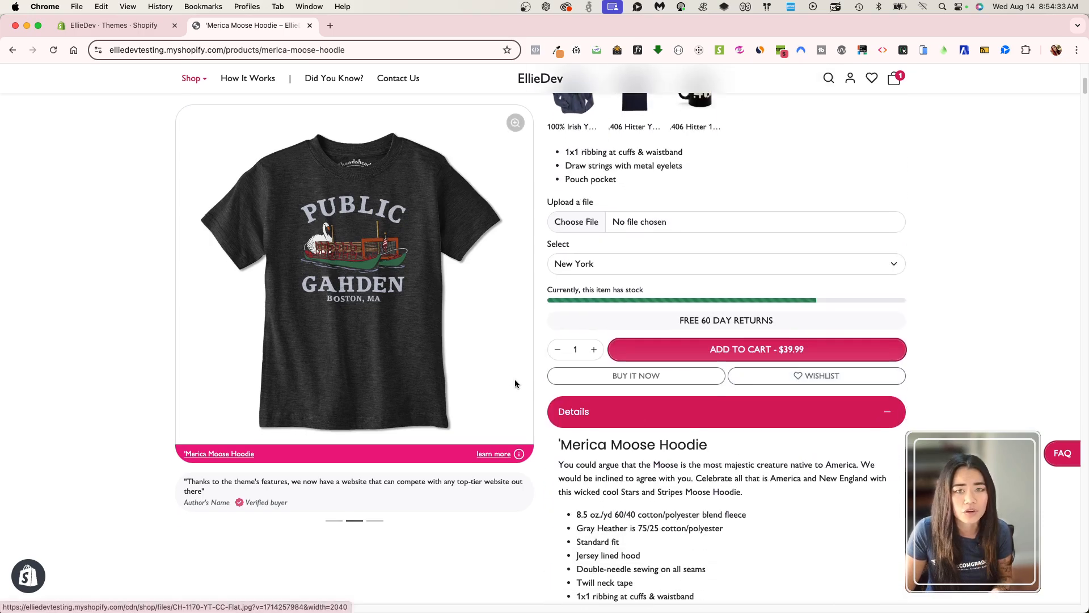
pyautogui.scroll(-5, 493, 383)
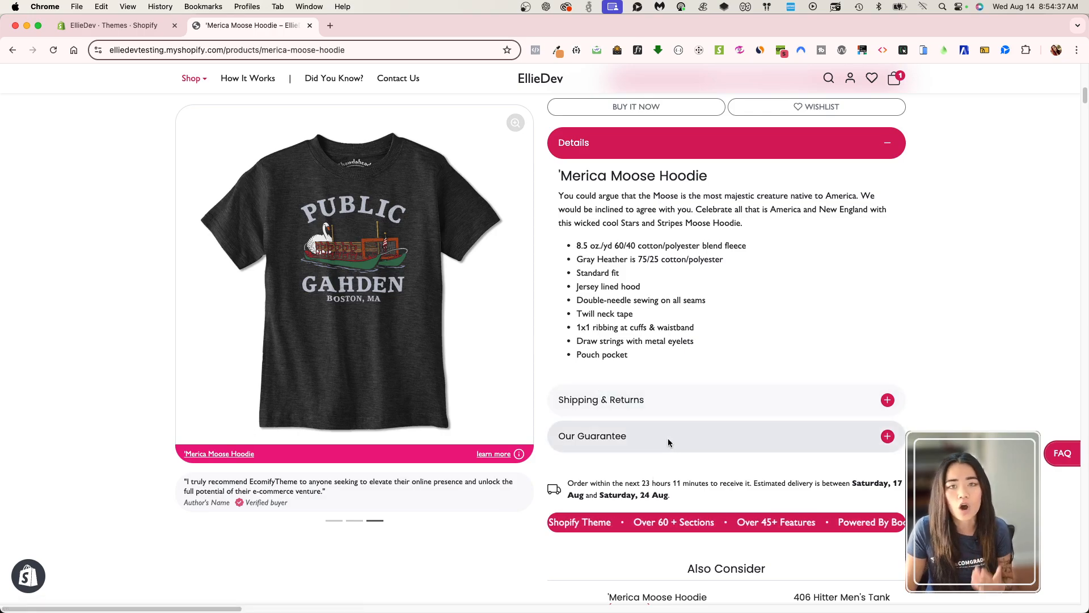
pyautogui.scroll(10, 669, 441)
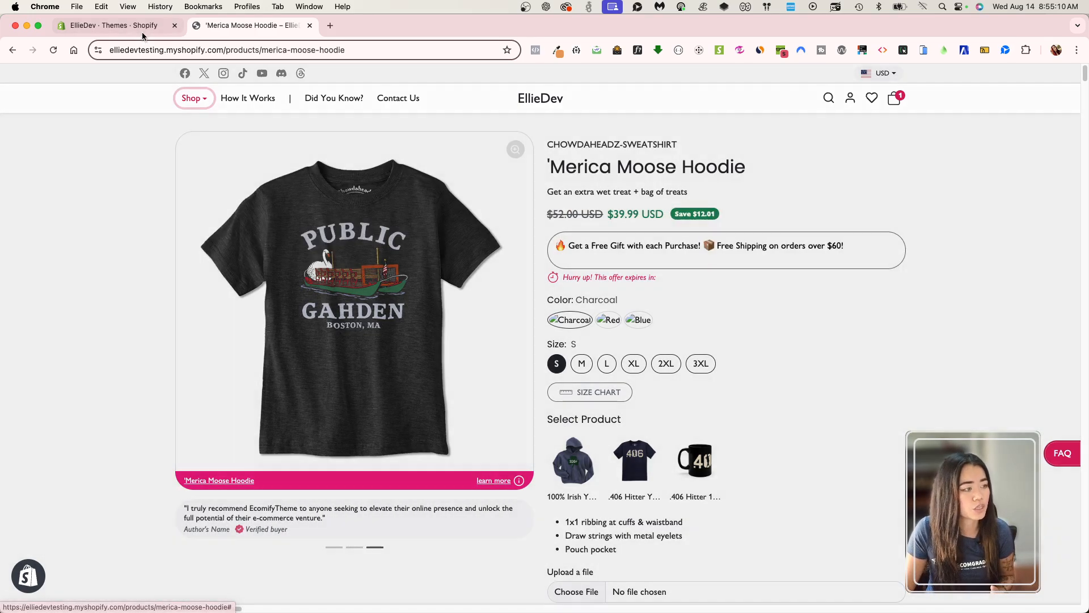
# Open the code editor for the current theme, ecomifytheme-production-v3-4-2.
pyautogui.click(142, 31)
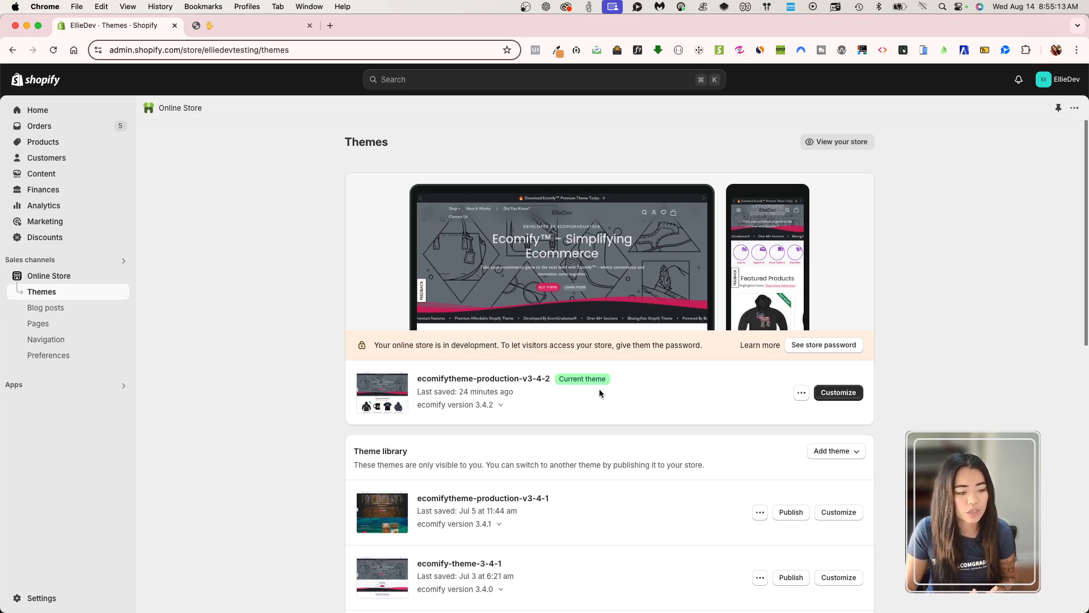
pyautogui.click(801, 392)
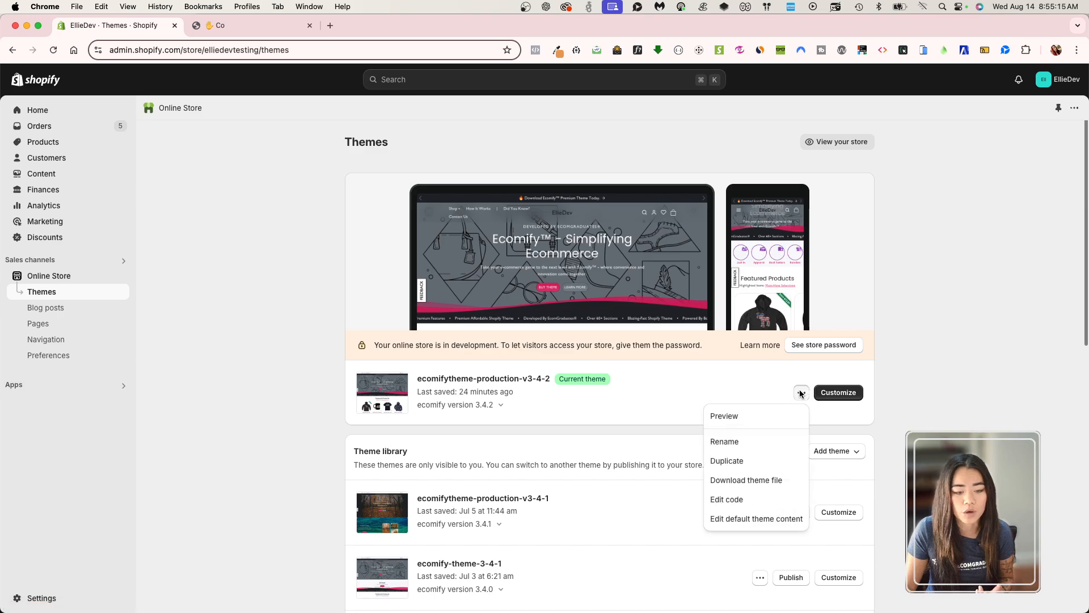
pyautogui.keyDown('super'); pyautogui.click(750, 502); pyautogui.keyUp('super')
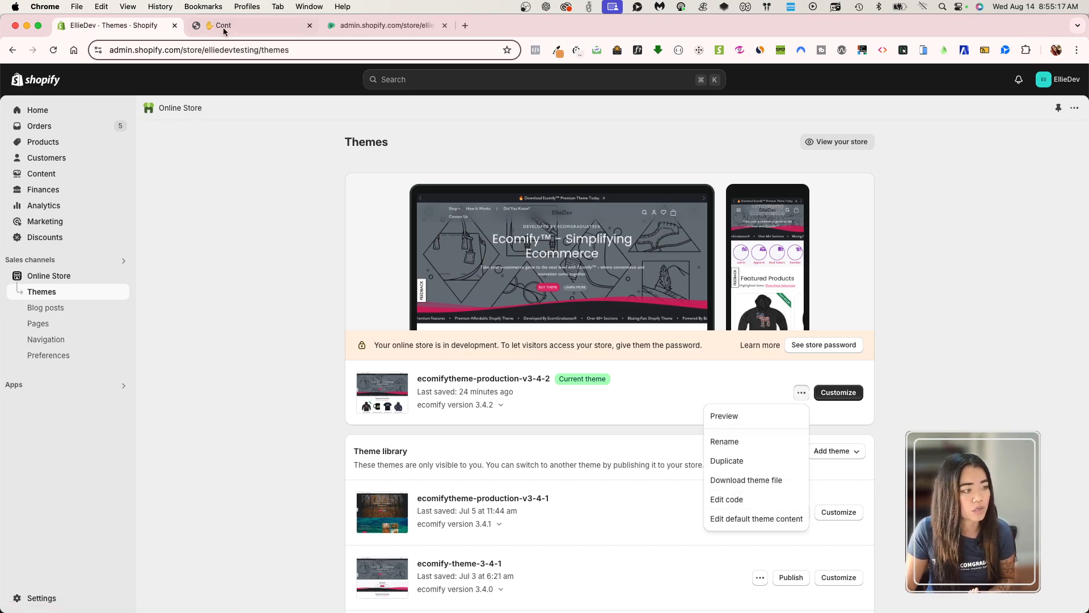
pyautogui.click(240, 25)
pyautogui.click(343, 27)
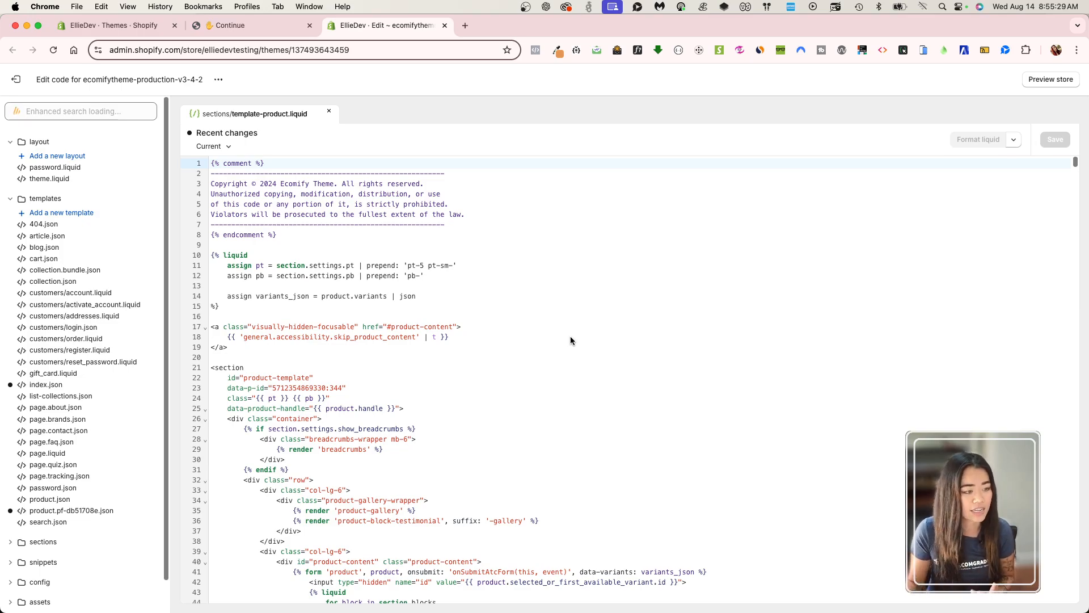
# In template-product.liquid, paste data-bg-color="{{ product.metafields.custom.color.value }}" as the last attribute of the opening product-template section tag.
pyautogui.click(570, 387)
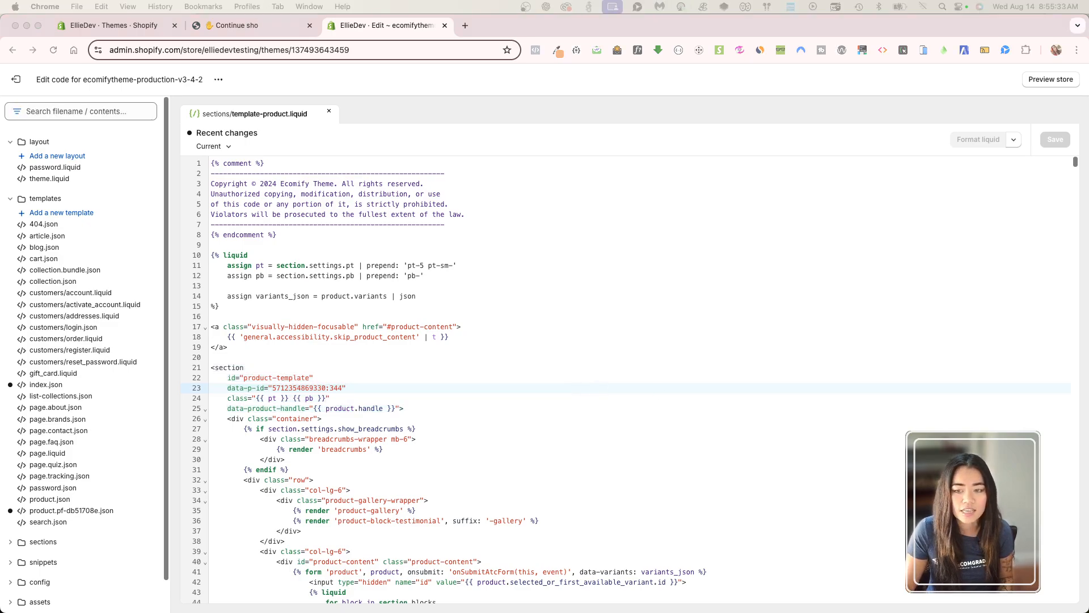
pyautogui.click(366, 408)
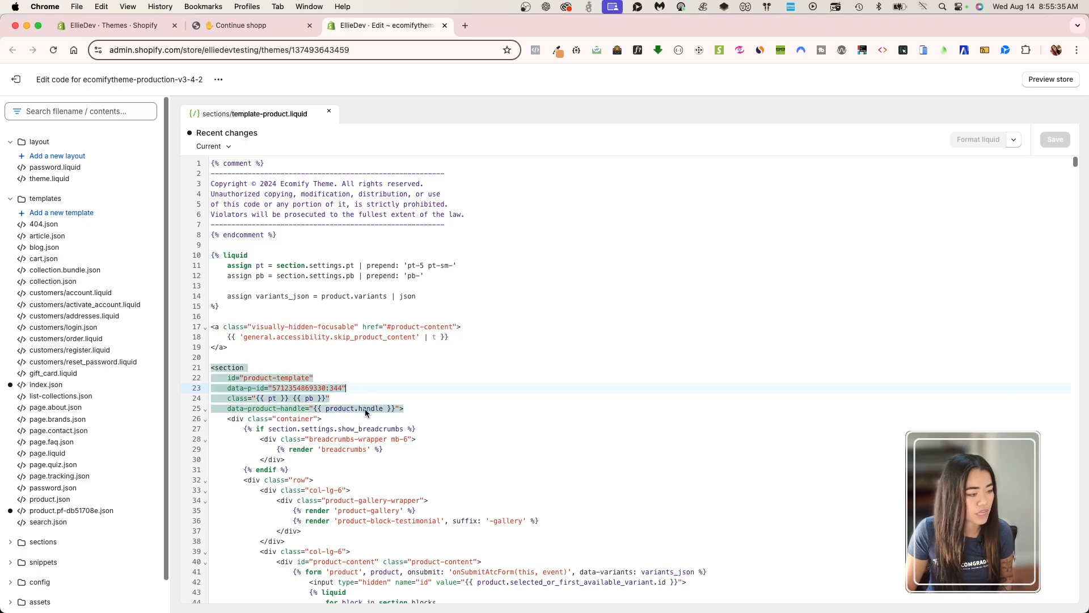
pyautogui.scroll(-2, 386, 411)
pyautogui.click(380, 386)
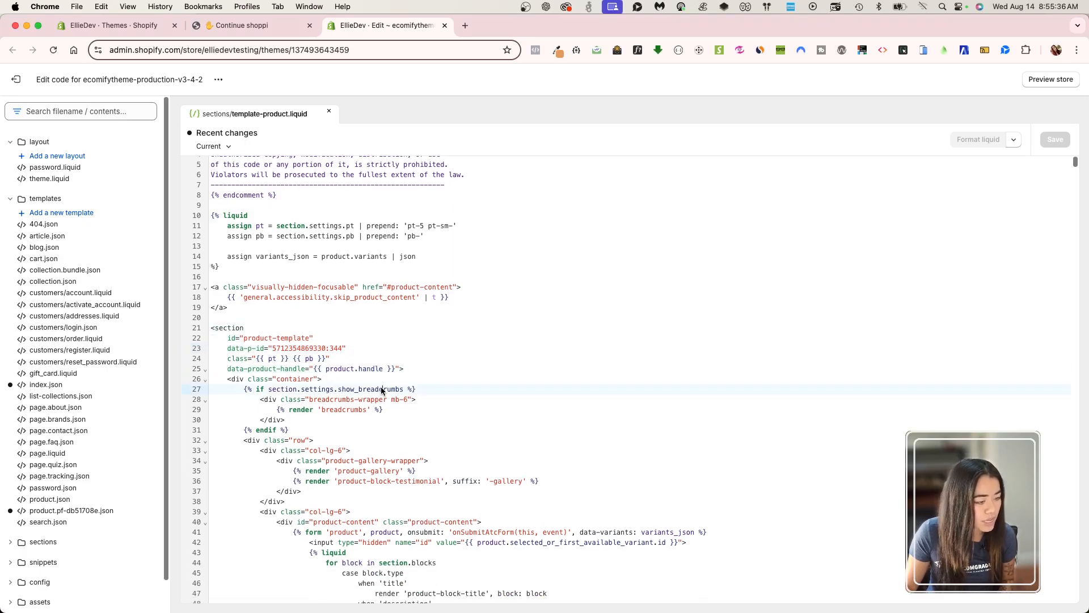
pyautogui.click(414, 379)
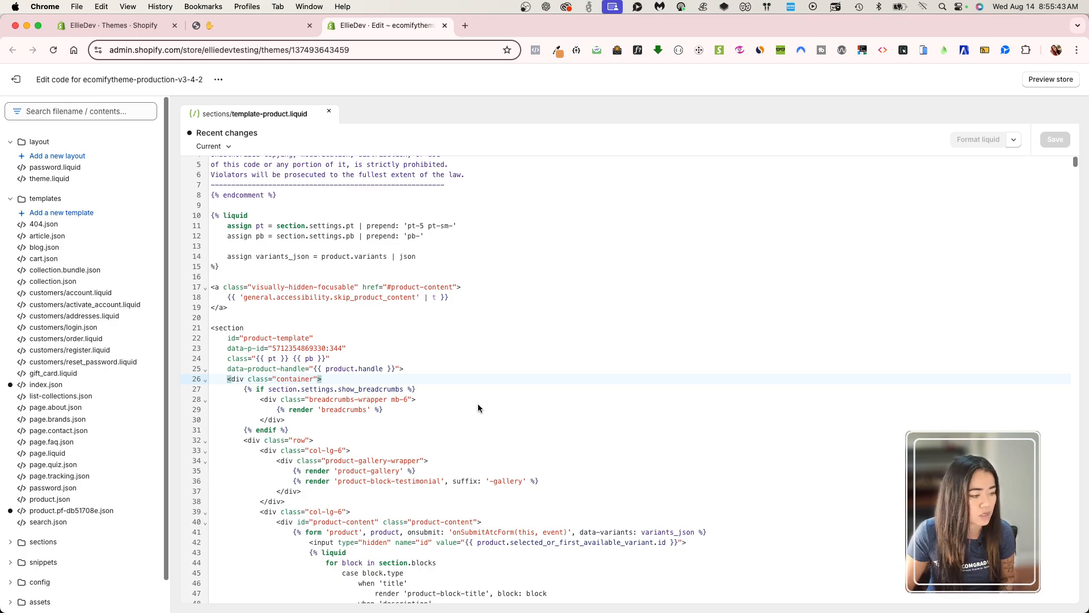
pyautogui.click(425, 370)
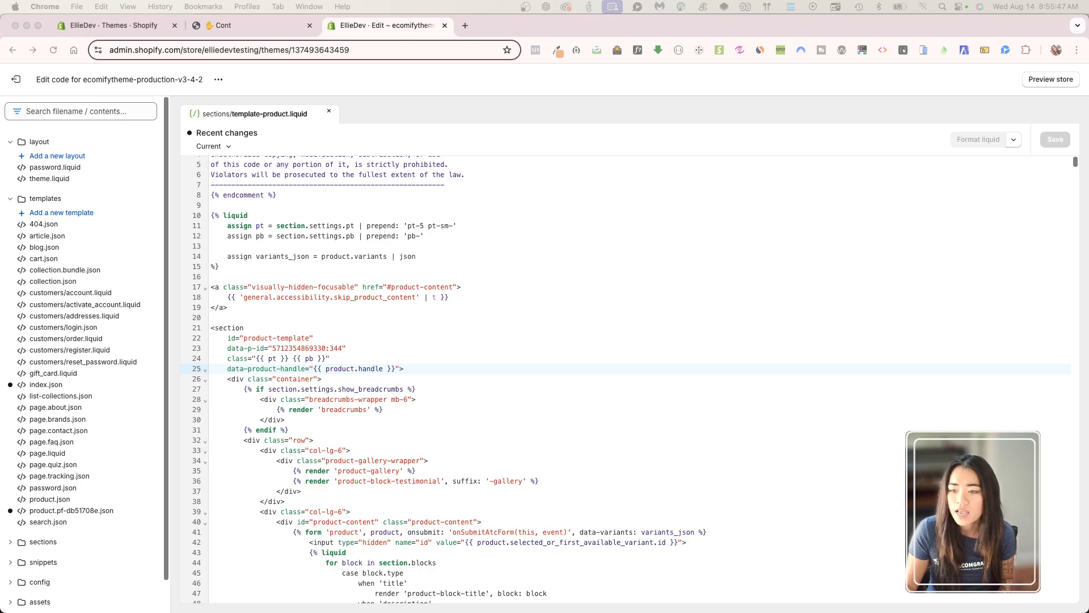
pyautogui.click(401, 373)
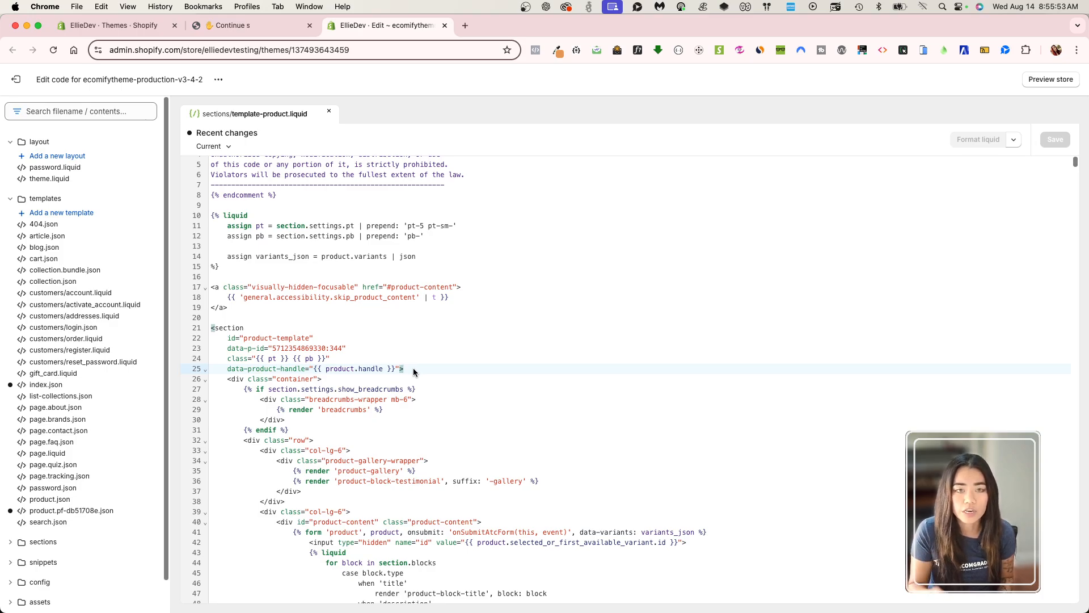
pyautogui.write('data-bg-color="{{ product.metafields.custom.color.value }}">')
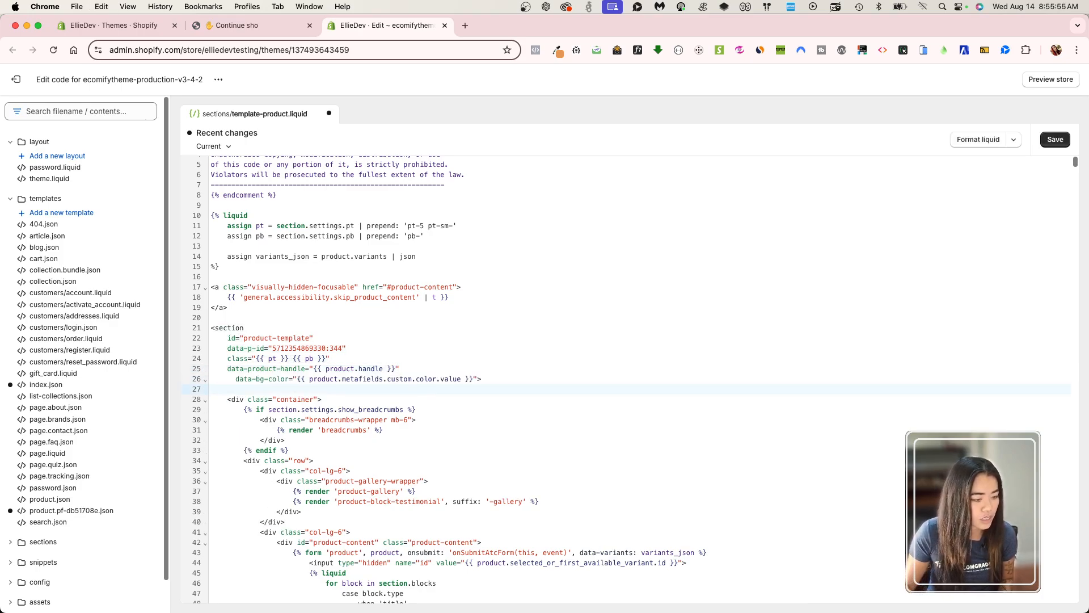
# Align the data-bg-color line with the section tag's other attributes and save template-product.liquid.
pyautogui.click(238, 379)
pyautogui.press('BackSpace')
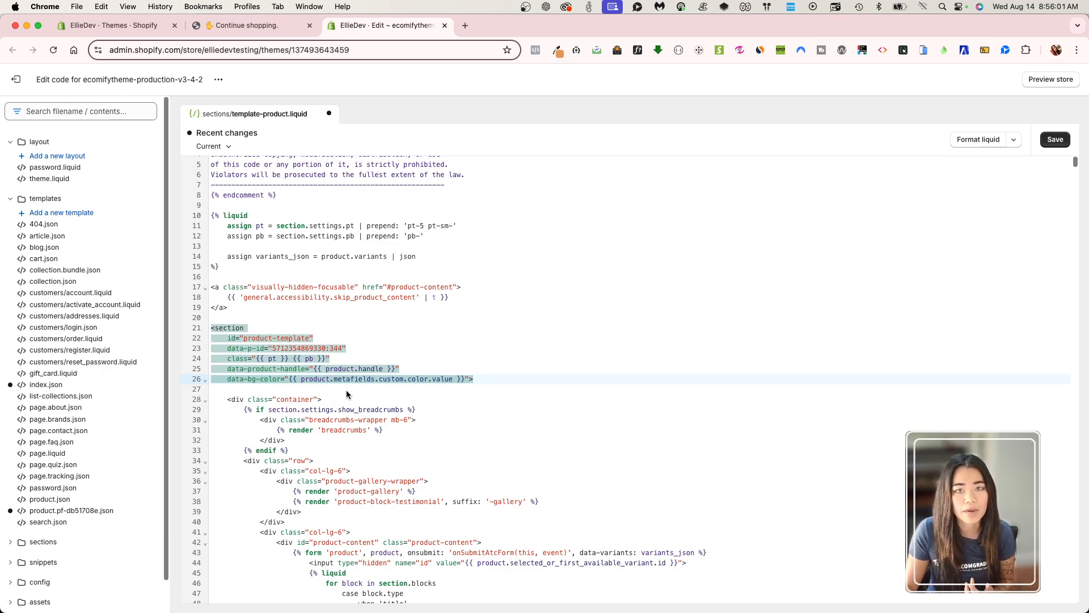
pyautogui.click(397, 389)
pyautogui.click(1056, 142)
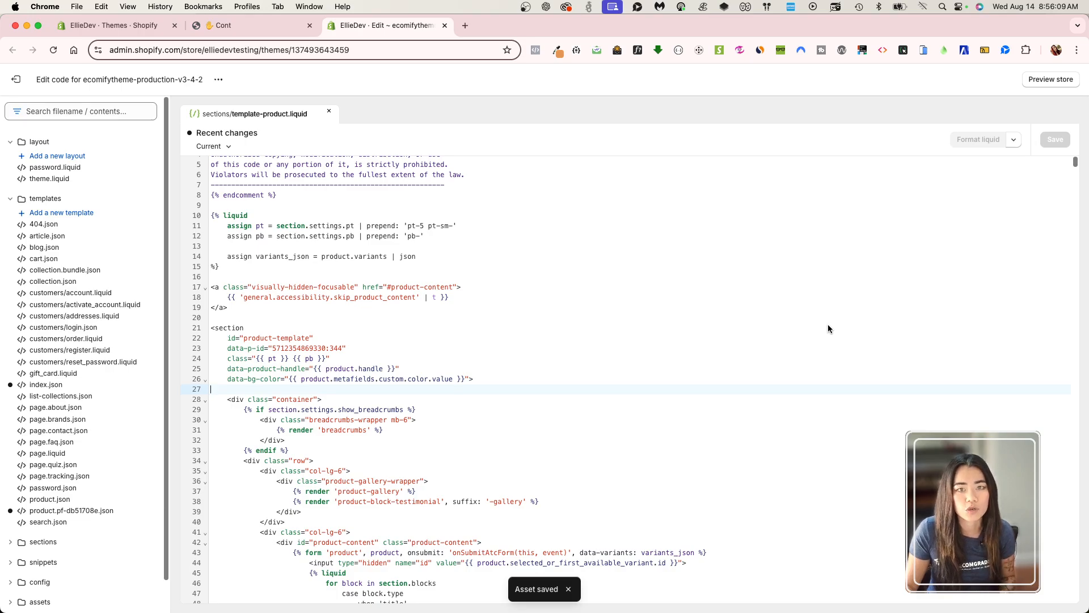
# Between the last closing div and the closing section tag, paste the DOMContentLoaded script that sets --product-bg-color from the product-template's bgColor data.
pyautogui.click(606, 450)
pyautogui.scroll(-20, 606, 450)
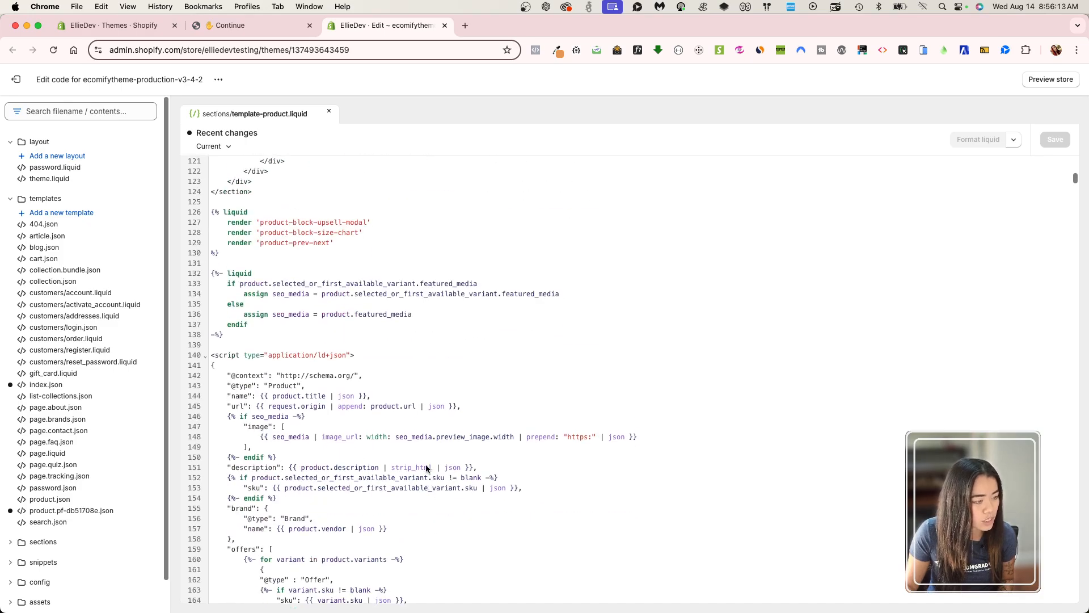
pyautogui.scroll(5, 426, 468)
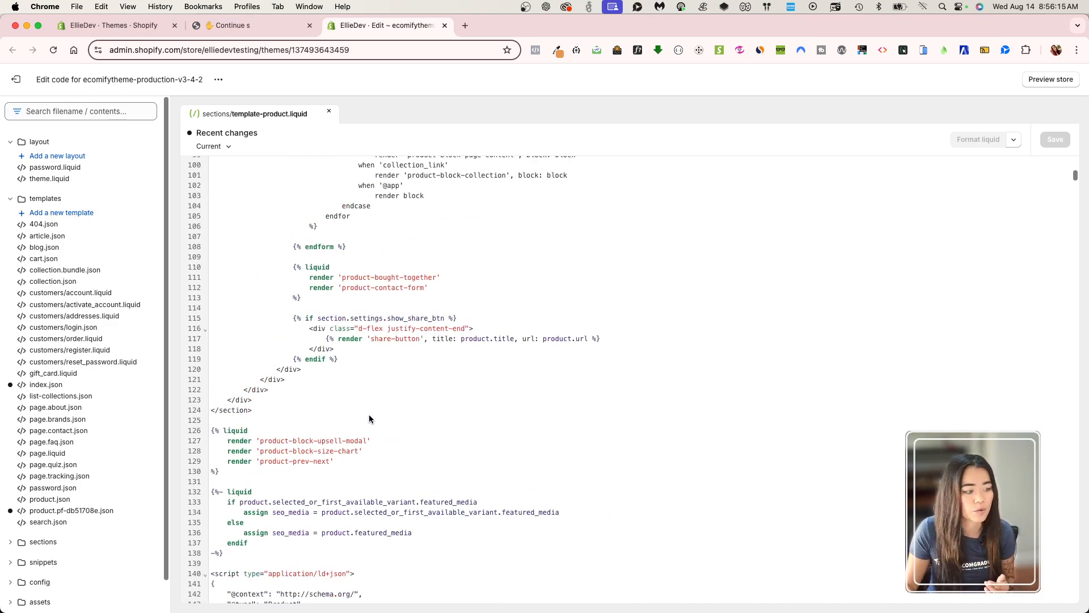
pyautogui.click(254, 410)
pyautogui.click(270, 400)
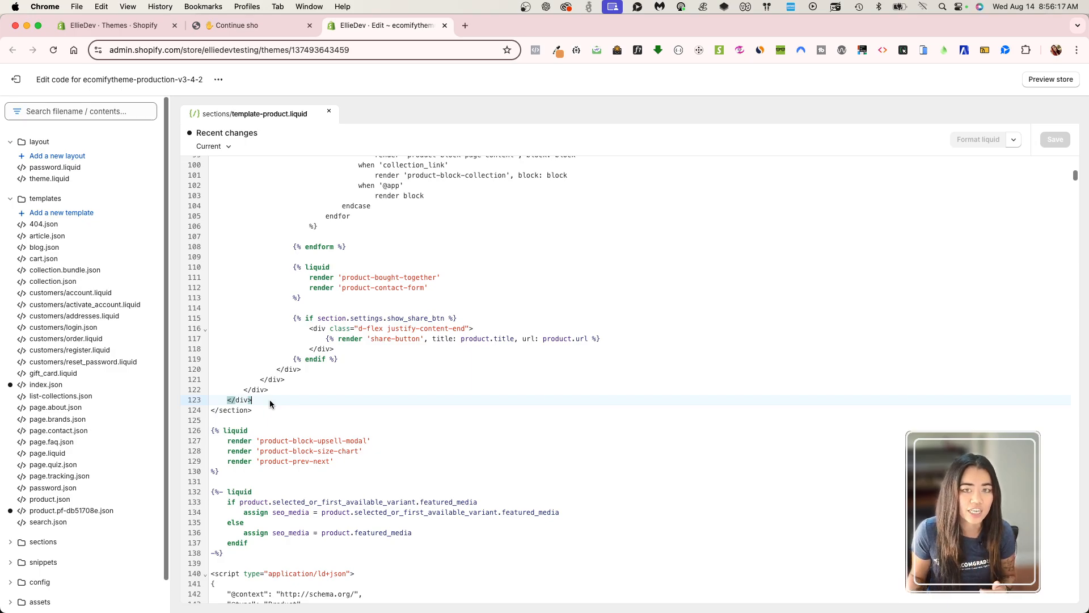
pyautogui.press('Return')
pyautogui.press('Return')
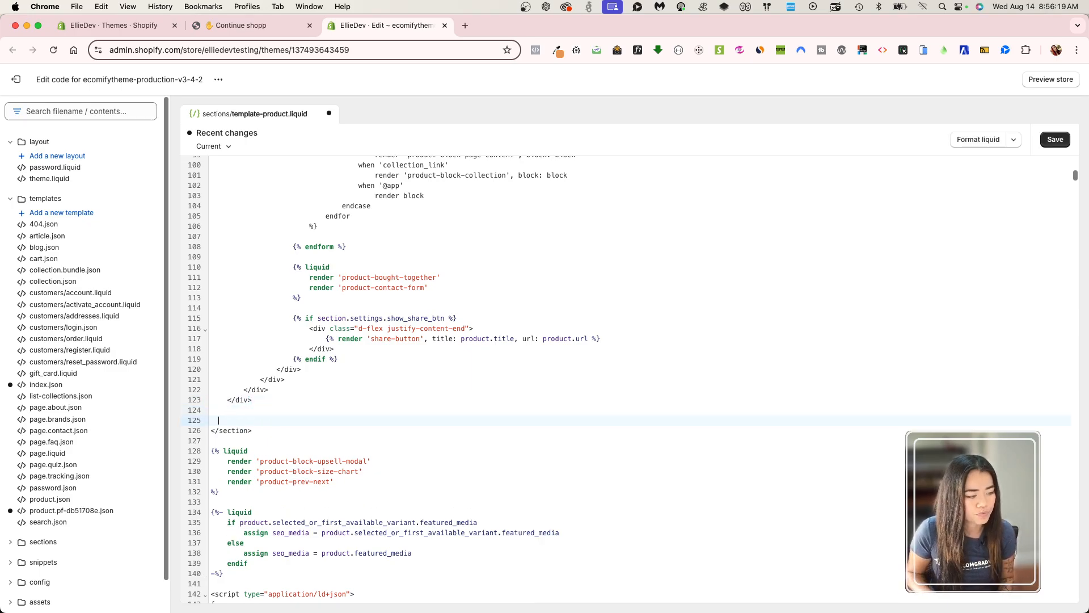
pyautogui.write("<script>   document.addEventListener('DOMContentLoaded', function() {   const productTemplate = document.getElementById('product-template');   if (productTemplate) {     const bgColor = productTemplate.dataset.bgColor;     if (bgColor) {       productTemplate.style.setProperty('--product-bg-color', bgColor);     }   } }); </script>")
pyautogui.press('Return')
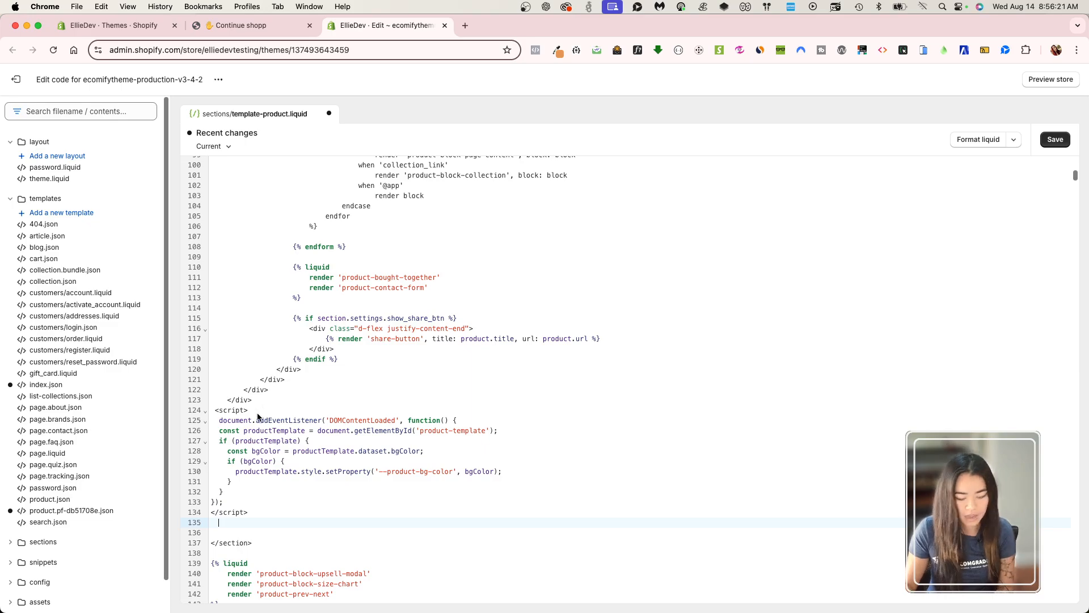
# Adjust the spacing to one blank line above and below the script block, and save the file.
pyautogui.click(254, 402)
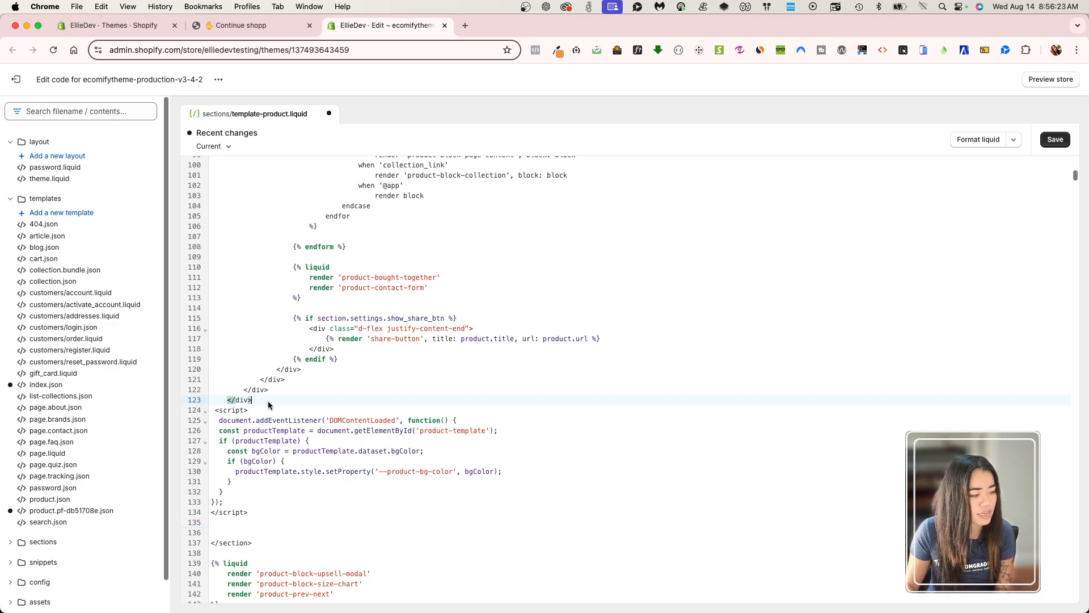
pyautogui.press('Return')
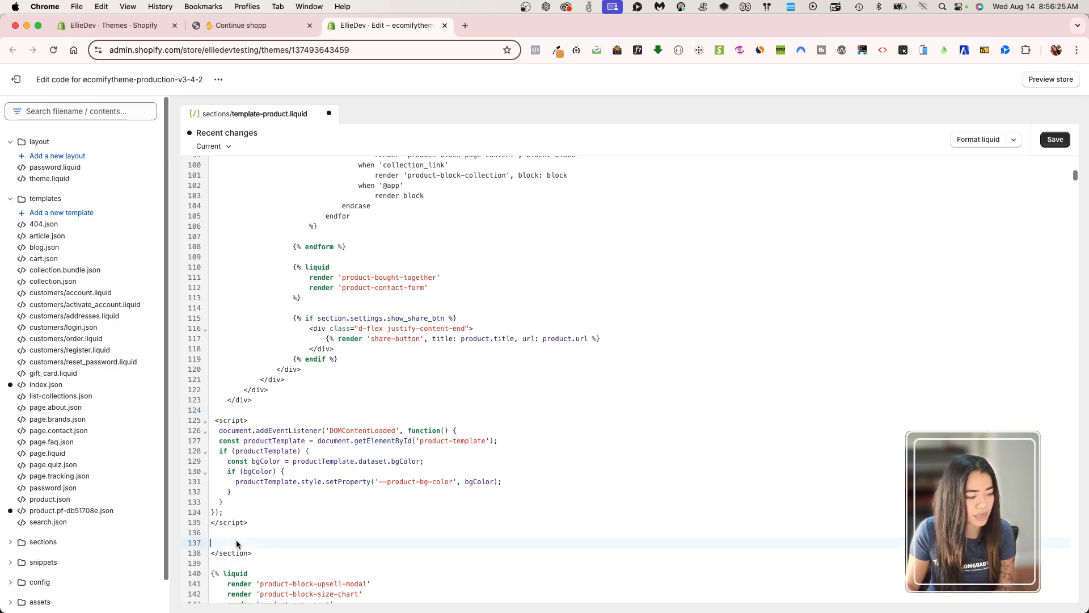
pyautogui.press('BackSpace')
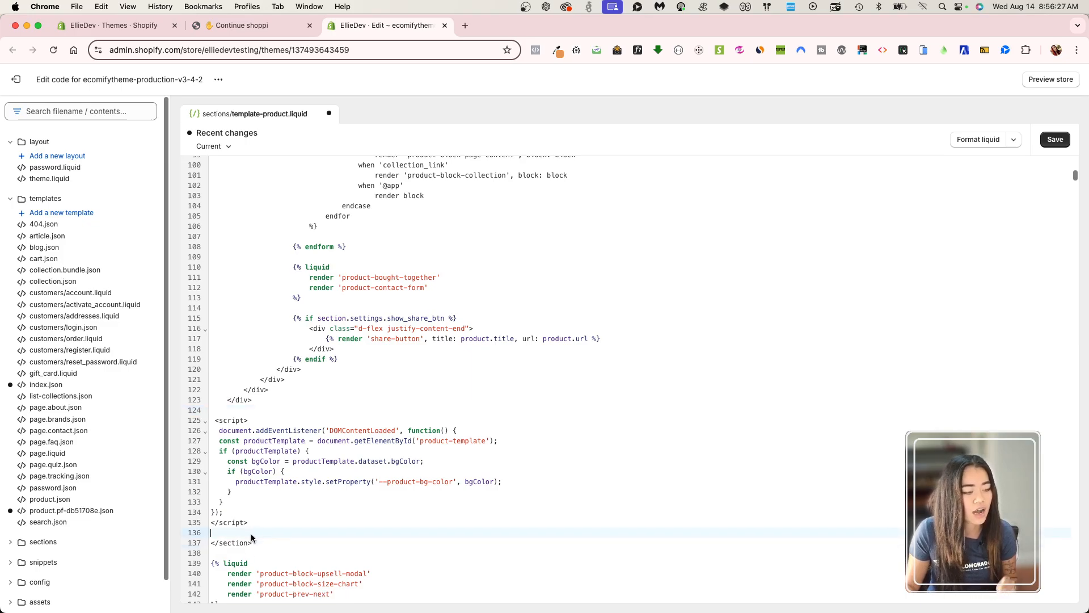
pyautogui.click(410, 526)
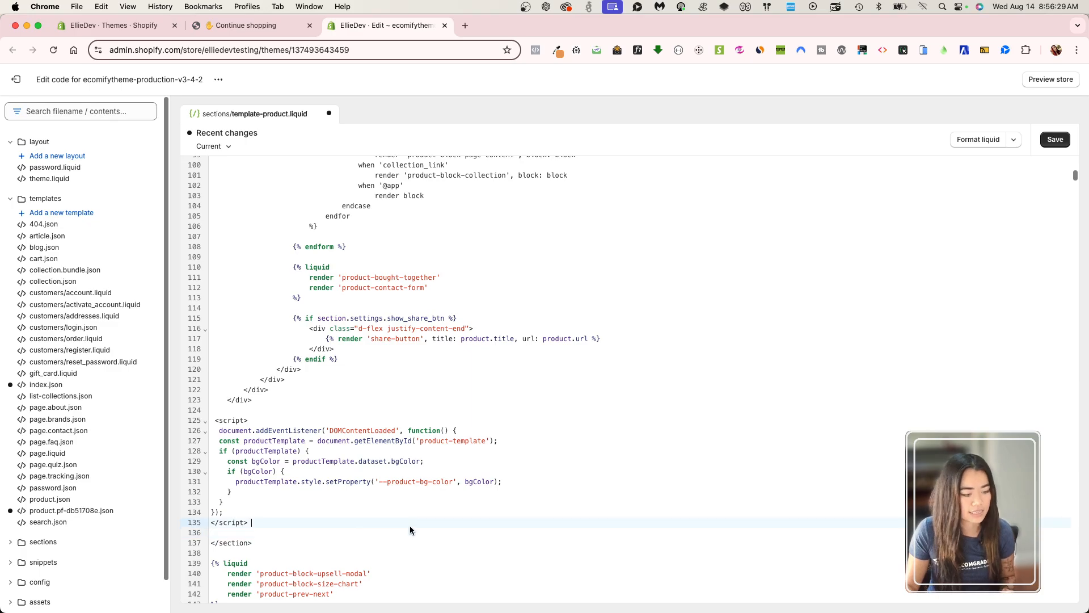
pyautogui.press('super+s')
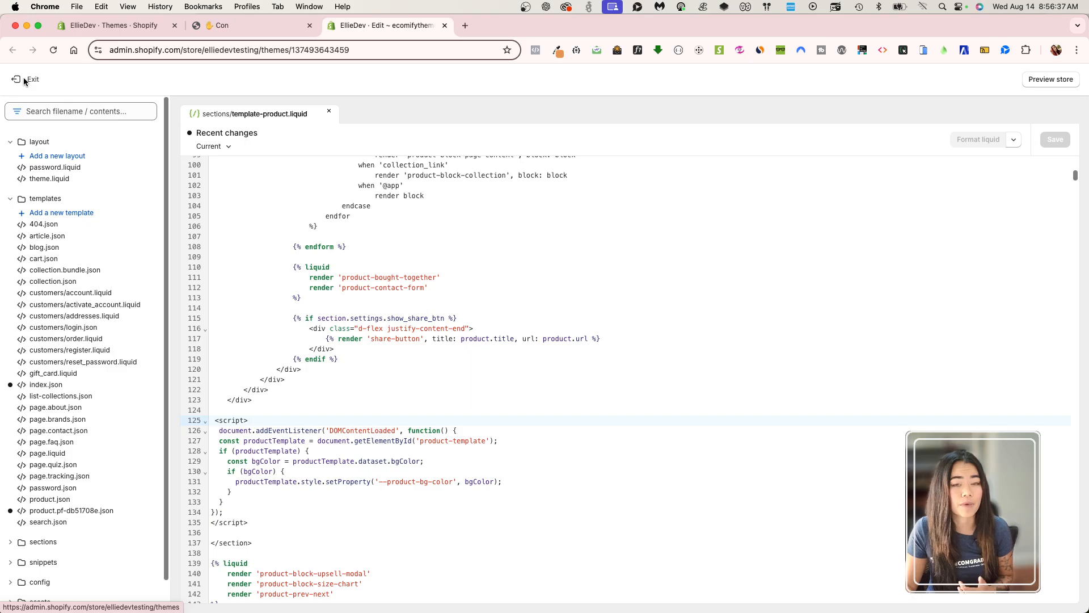
# Exit the code editor and open a new product metafield definition in the store's custom data settings.
pyautogui.click(24, 80)
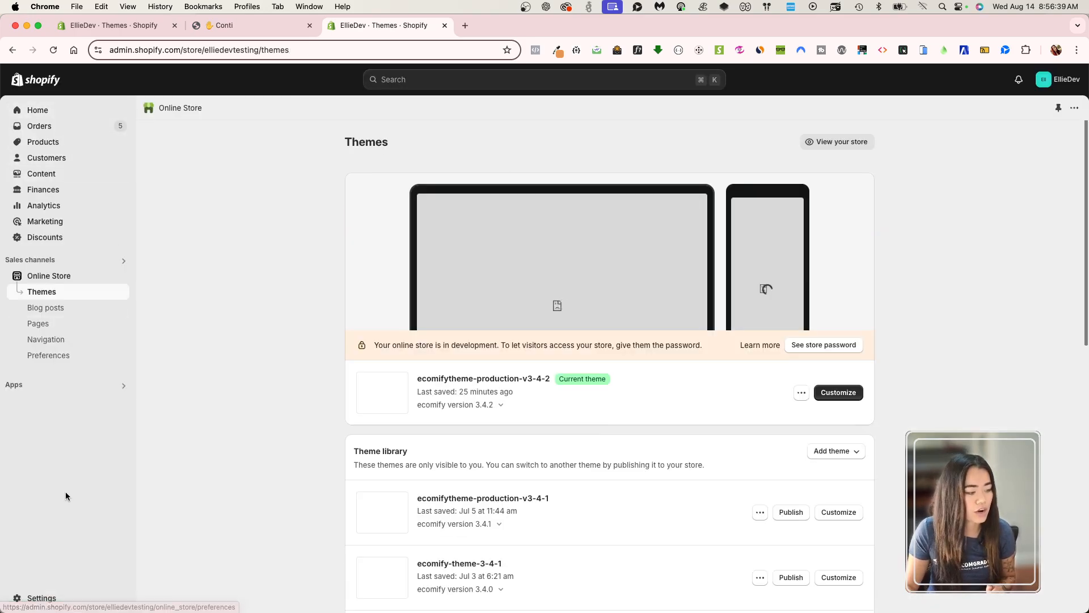
pyautogui.click(26, 596)
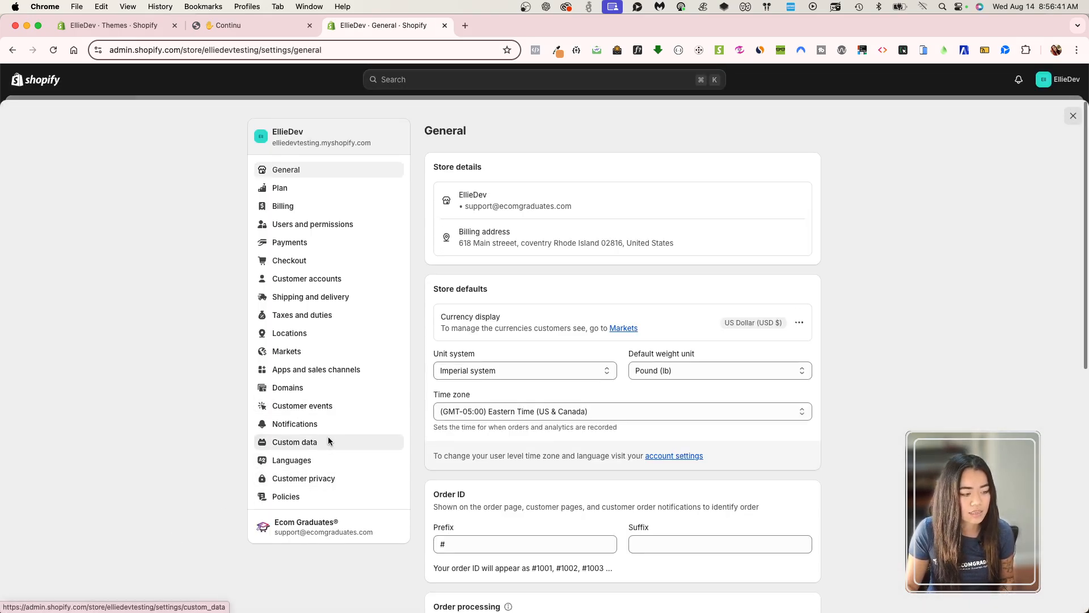
pyautogui.click(328, 439)
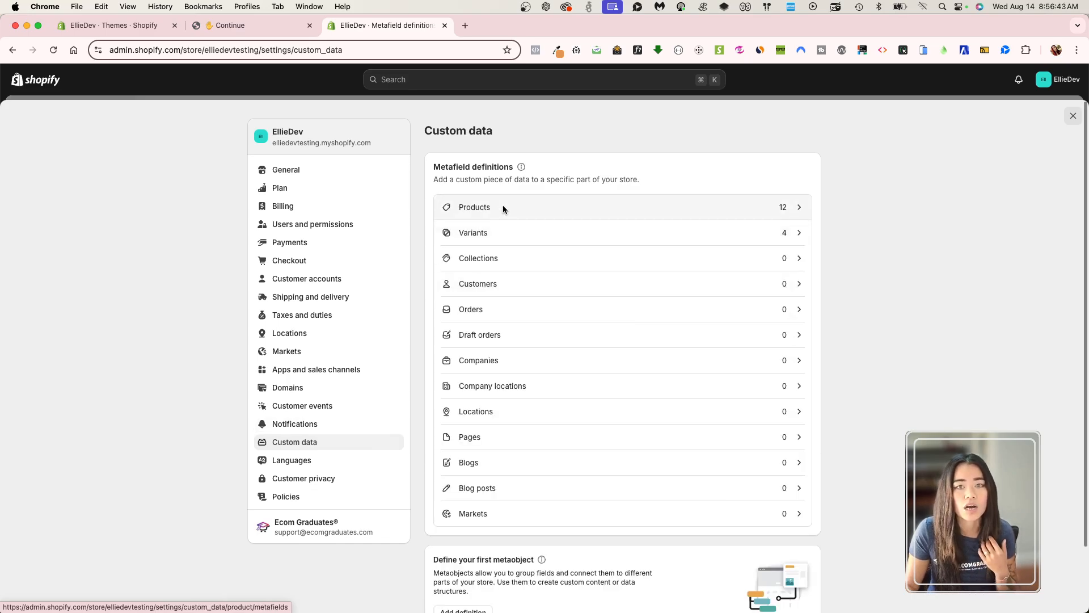
pyautogui.click(504, 209)
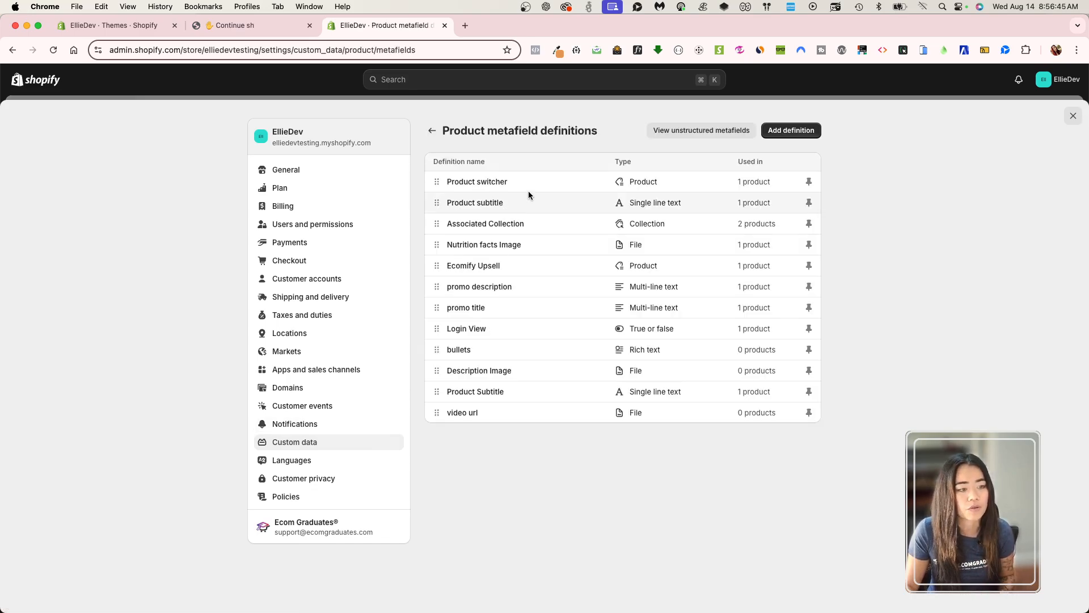
pyautogui.click(791, 130)
pyautogui.click(434, 130)
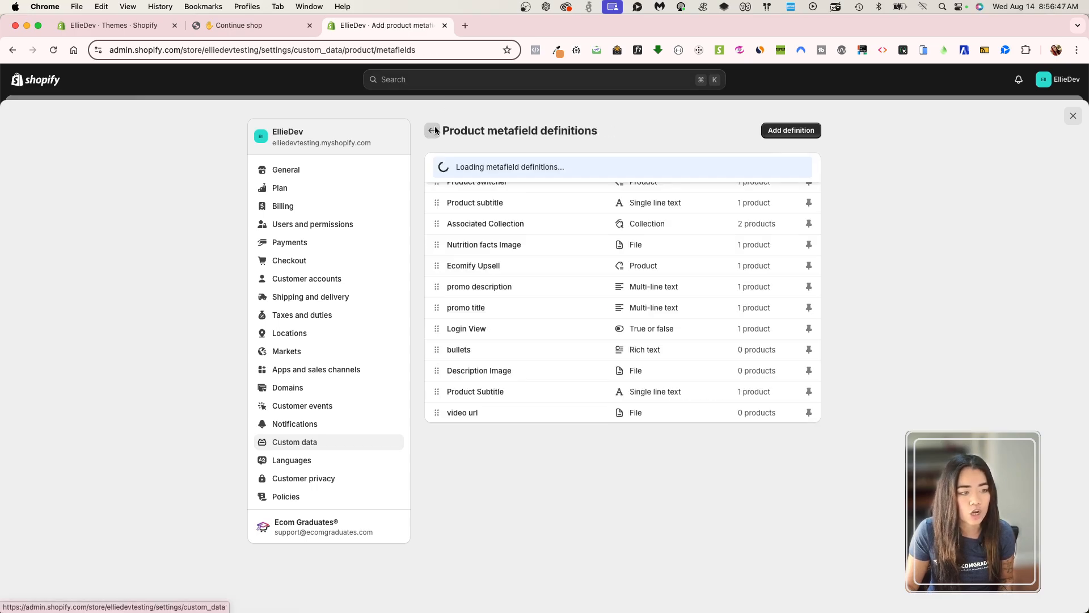
pyautogui.click(806, 133)
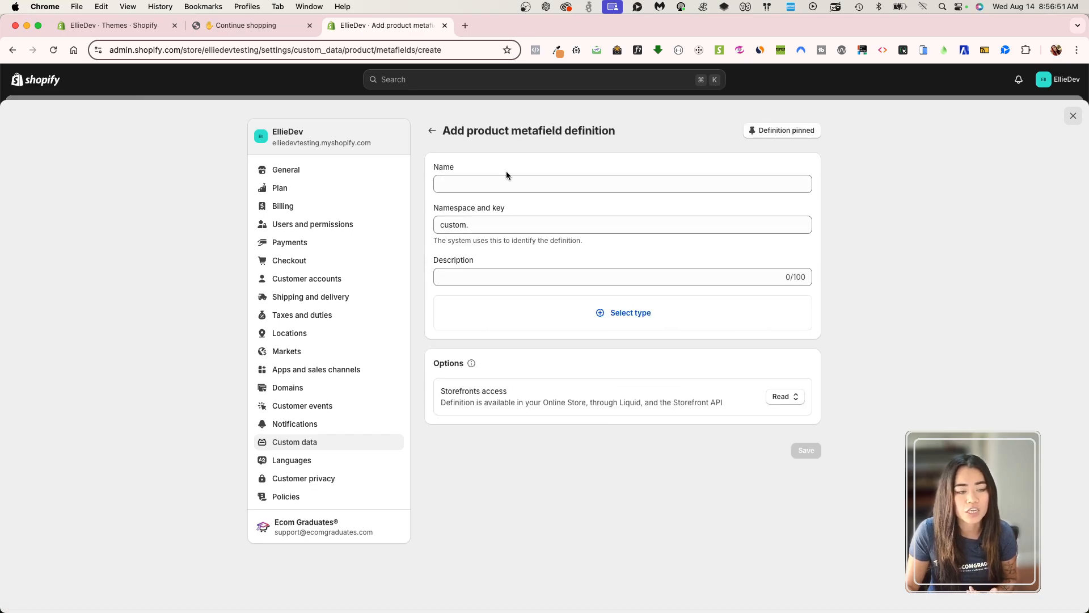
# Name the product metafield definition color, give it the Color type, and save the definition.
pyautogui.click(481, 182)
pyautogui.write('color')
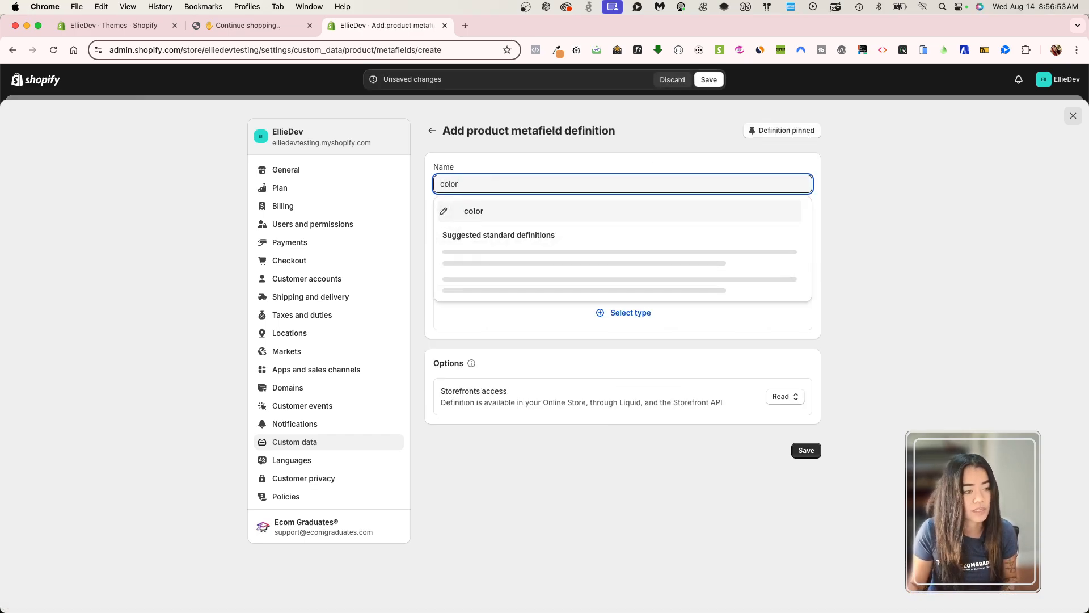
pyautogui.click(865, 205)
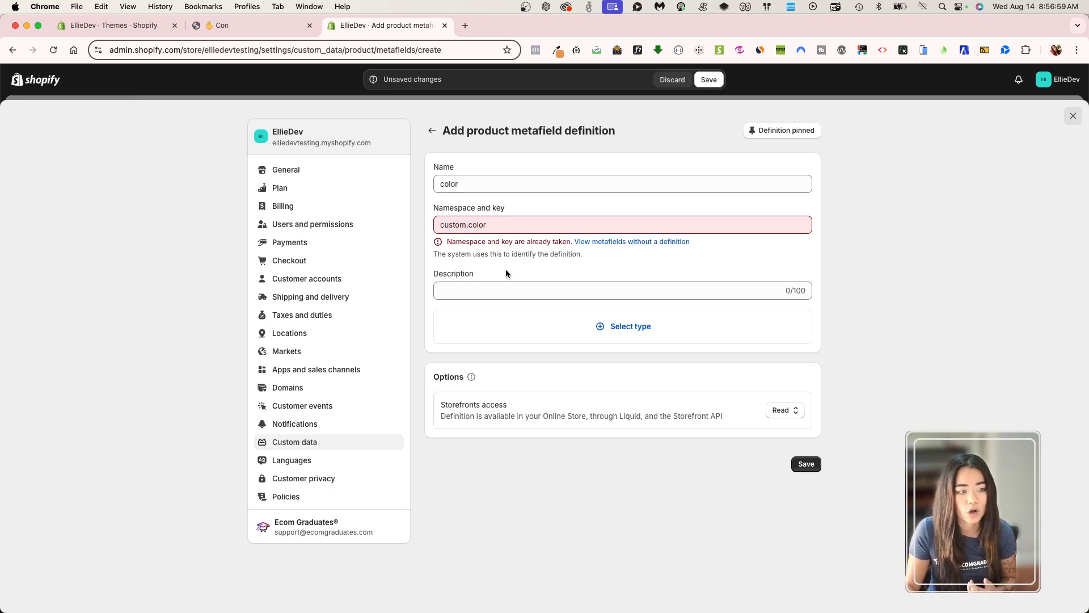
pyautogui.click(624, 337)
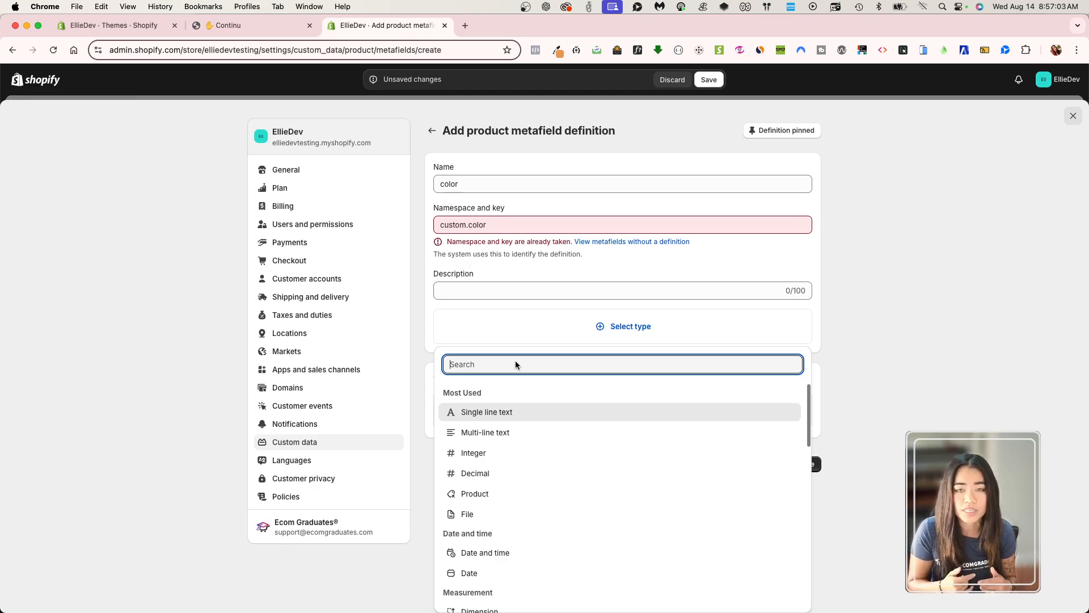
pyautogui.write('colo')
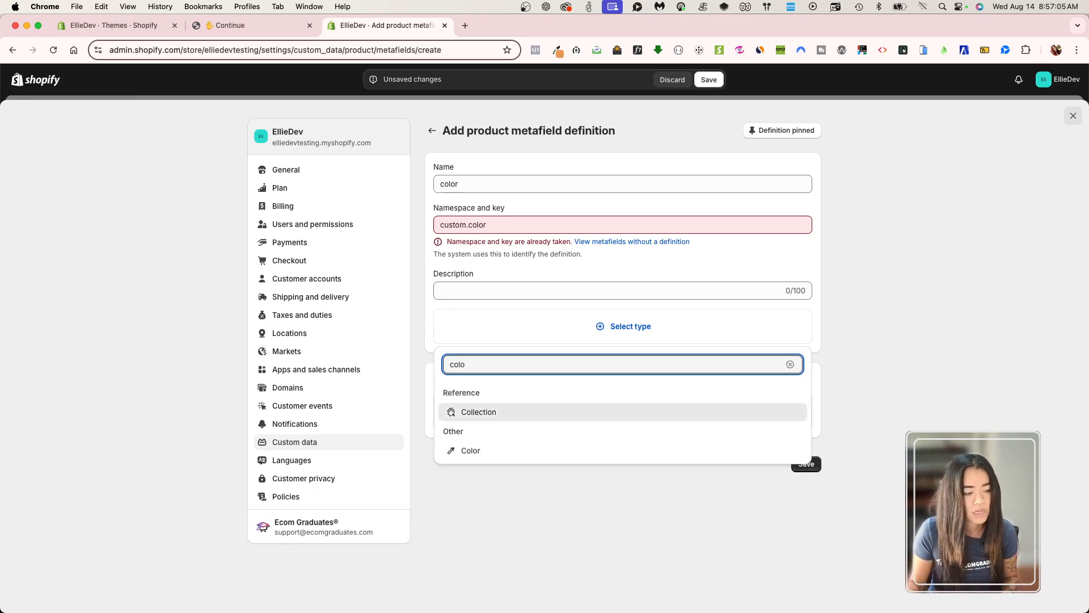
pyautogui.click(478, 450)
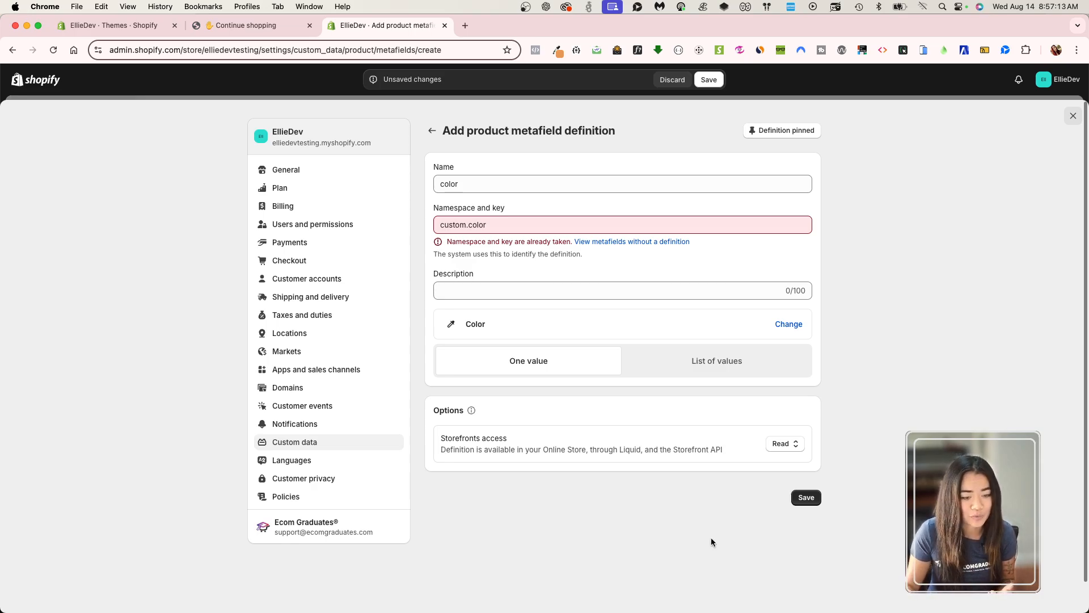
pyautogui.click(812, 497)
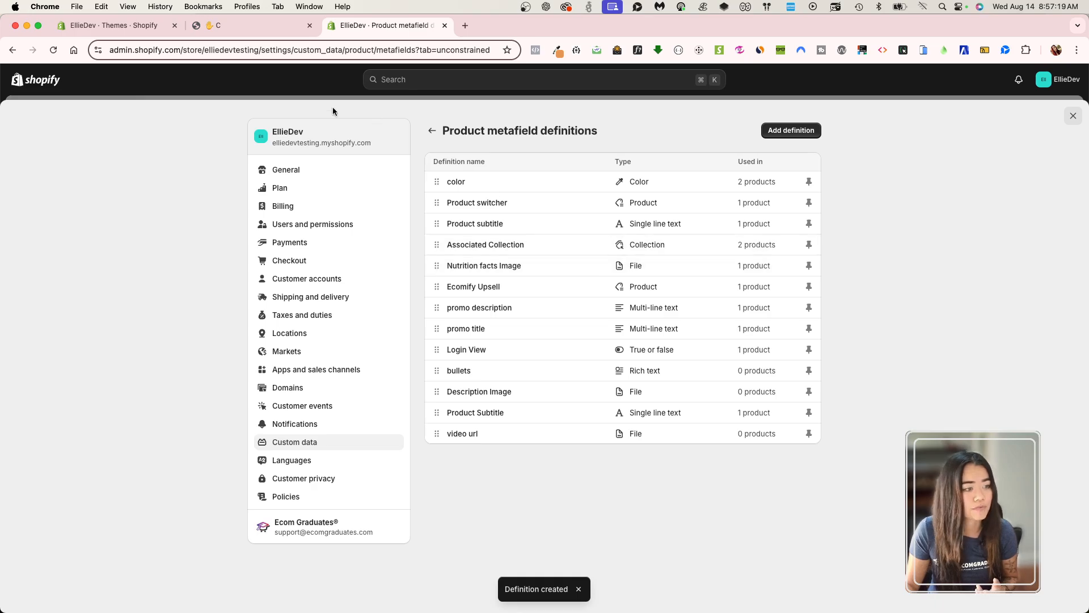
# Leave the settings, open the store's product list in a new tab, and open the 'Merica Moose Hoodie product.
pyautogui.click(300, 83)
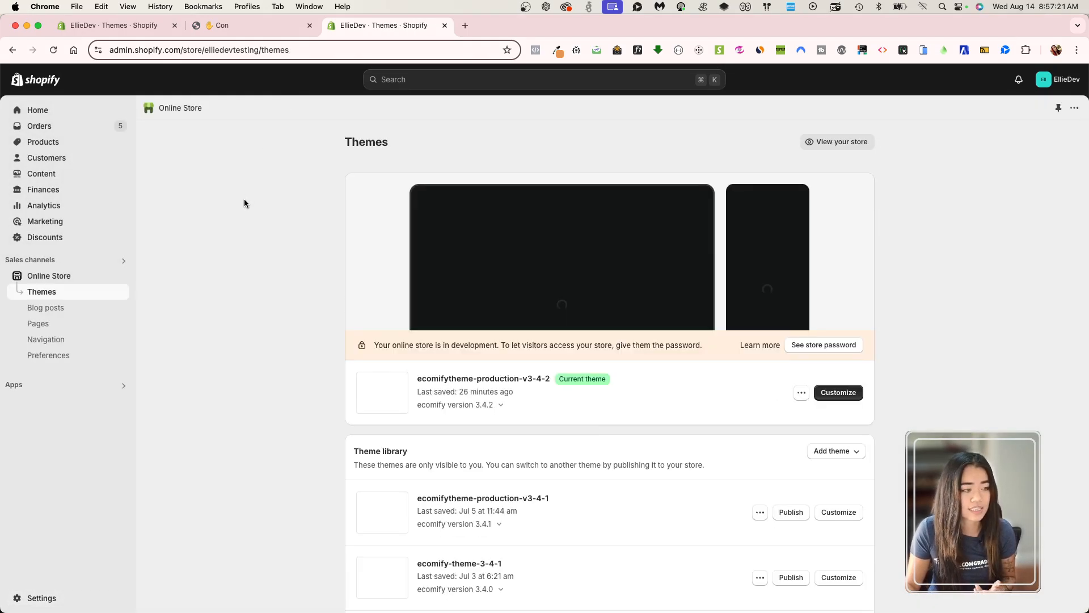
pyautogui.keyDown('super'); pyautogui.click(71, 142); pyautogui.keyUp('super')
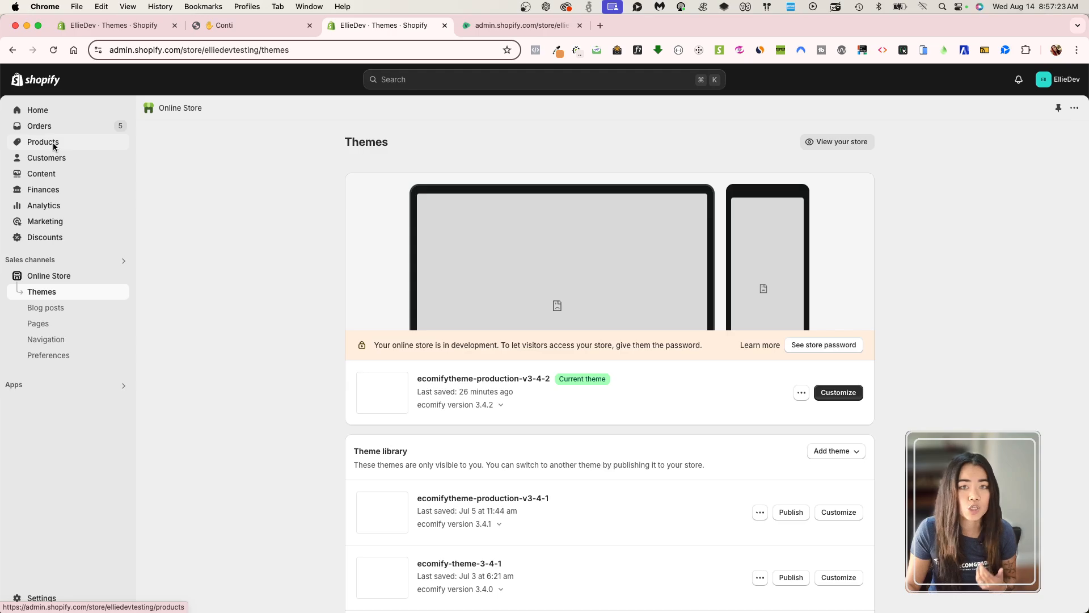
pyautogui.click(510, 25)
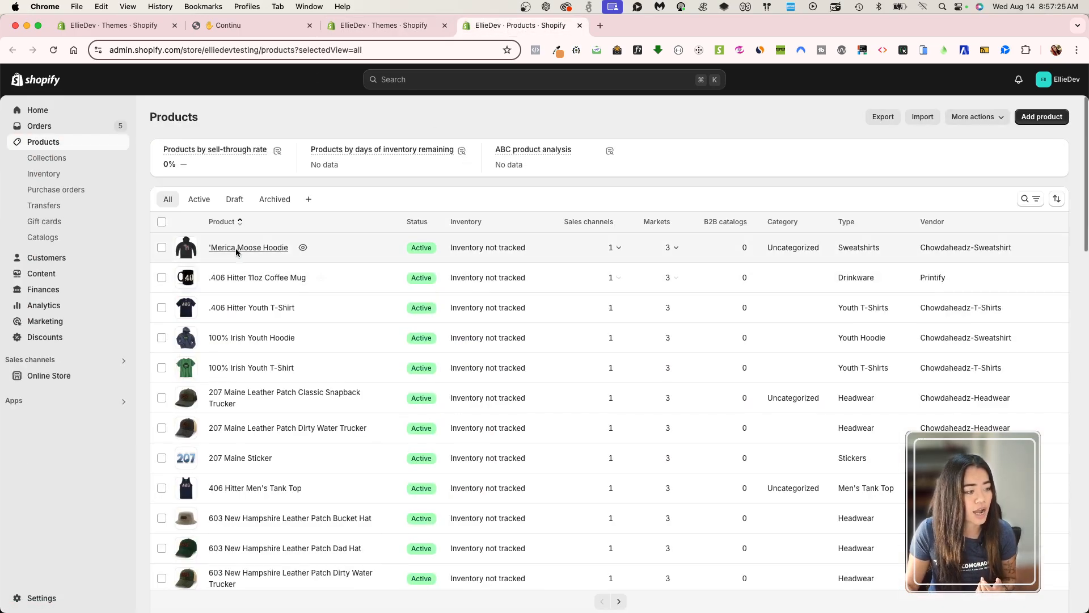
pyautogui.click(250, 248)
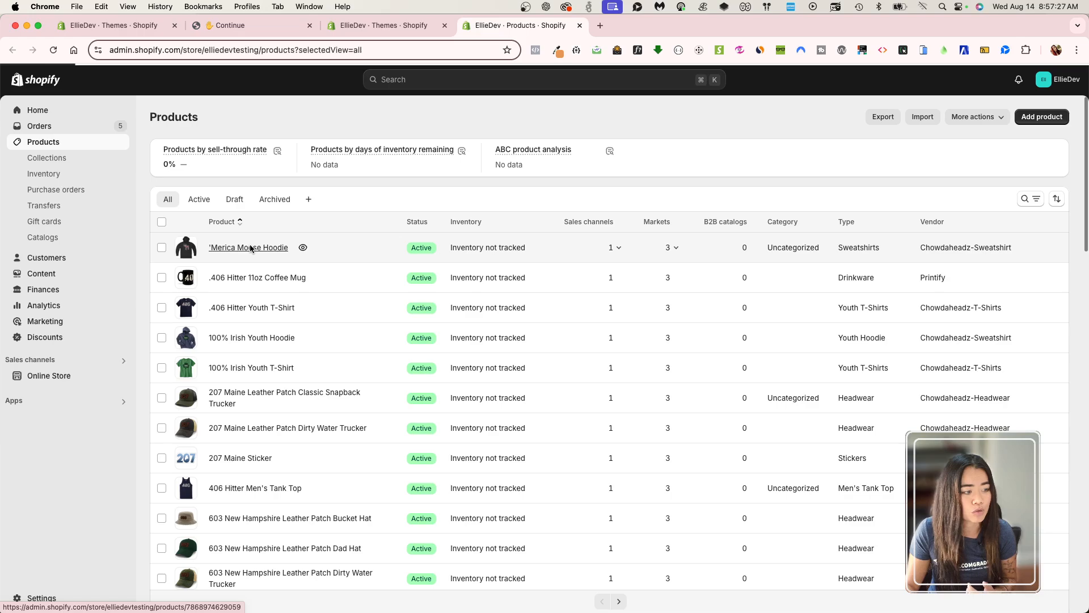
# Clear the hoodie's existing color metafield value and save the product.
pyautogui.scroll(-15, 474, 376)
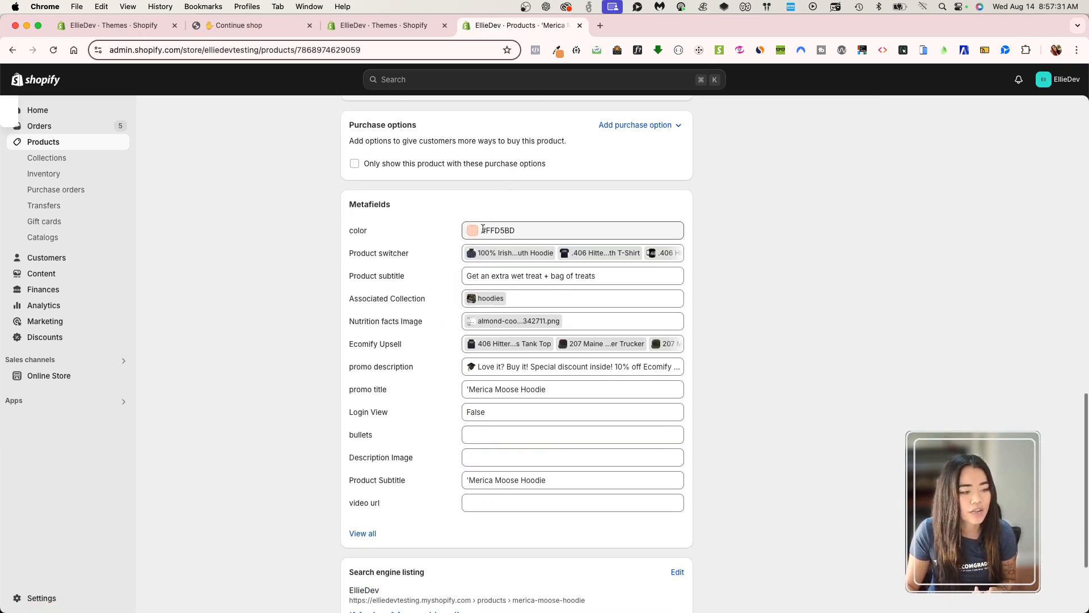
pyautogui.click(492, 232)
pyautogui.click(684, 233)
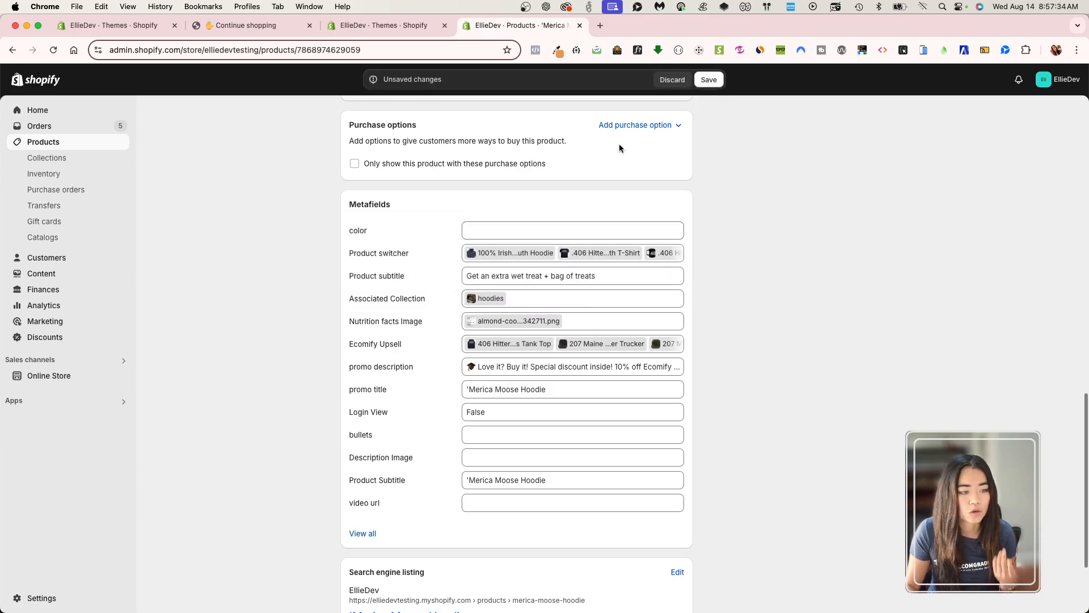
pyautogui.click(709, 79)
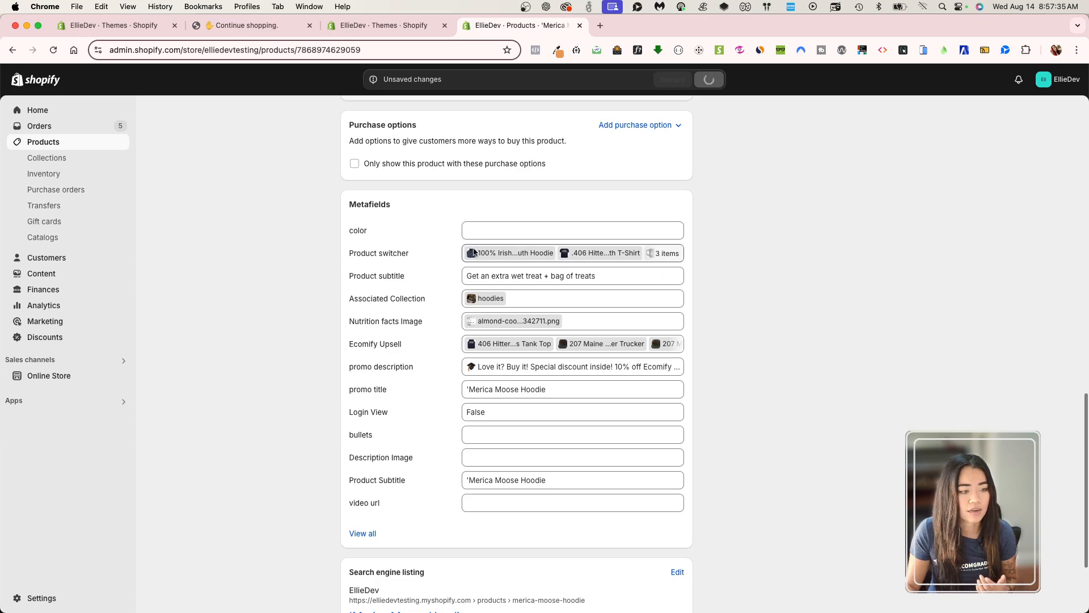
# Set the hoodie's color metafield to the light beige #F0E2CA and save the product.
pyautogui.click(497, 229)
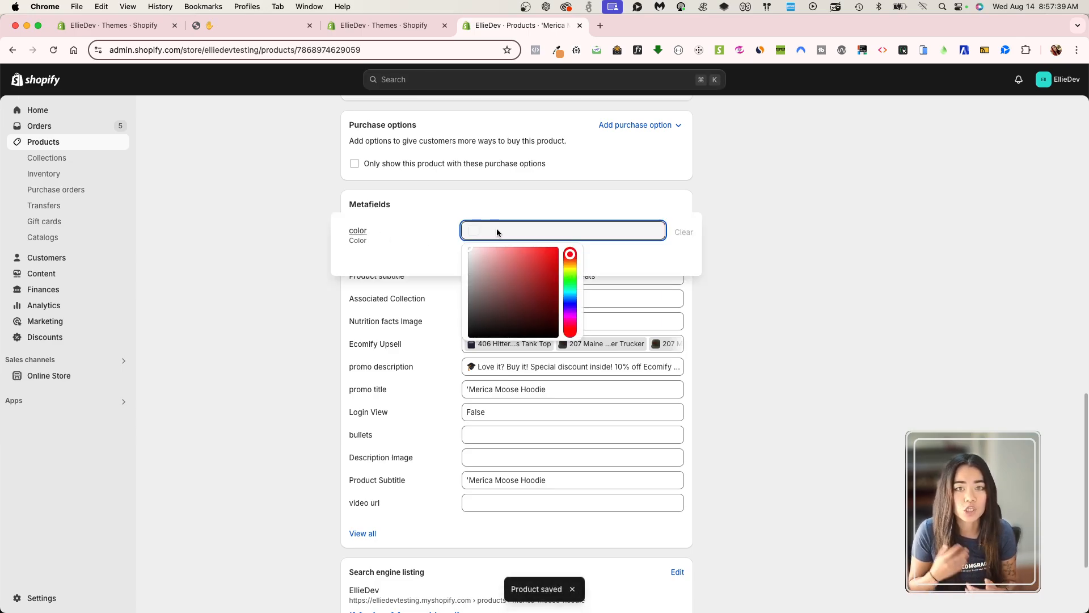
pyautogui.click(483, 257)
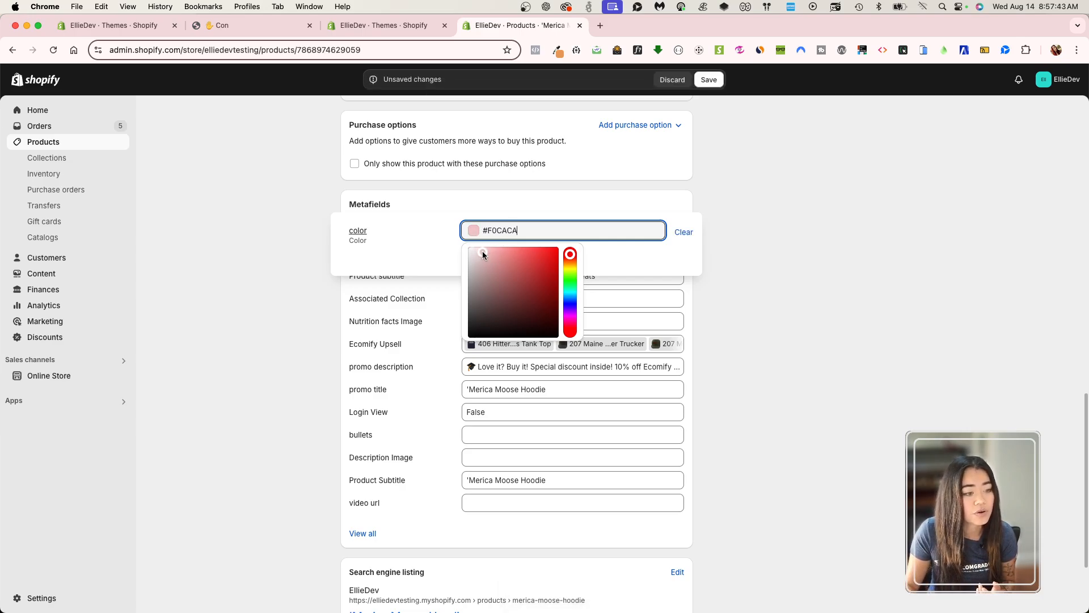
pyautogui.click(570, 263)
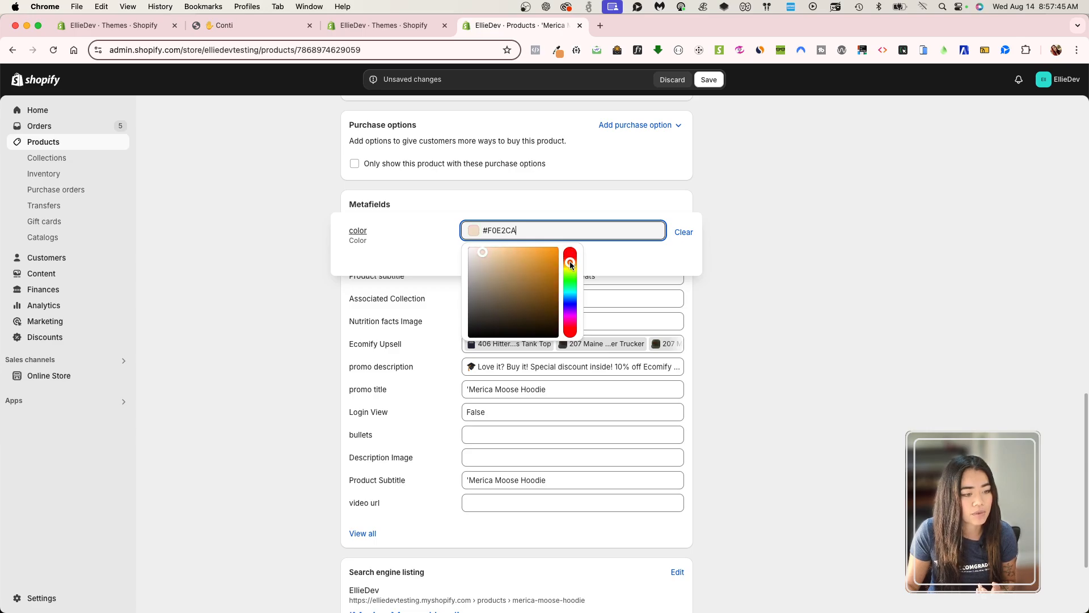
pyautogui.click(880, 278)
pyautogui.click(711, 80)
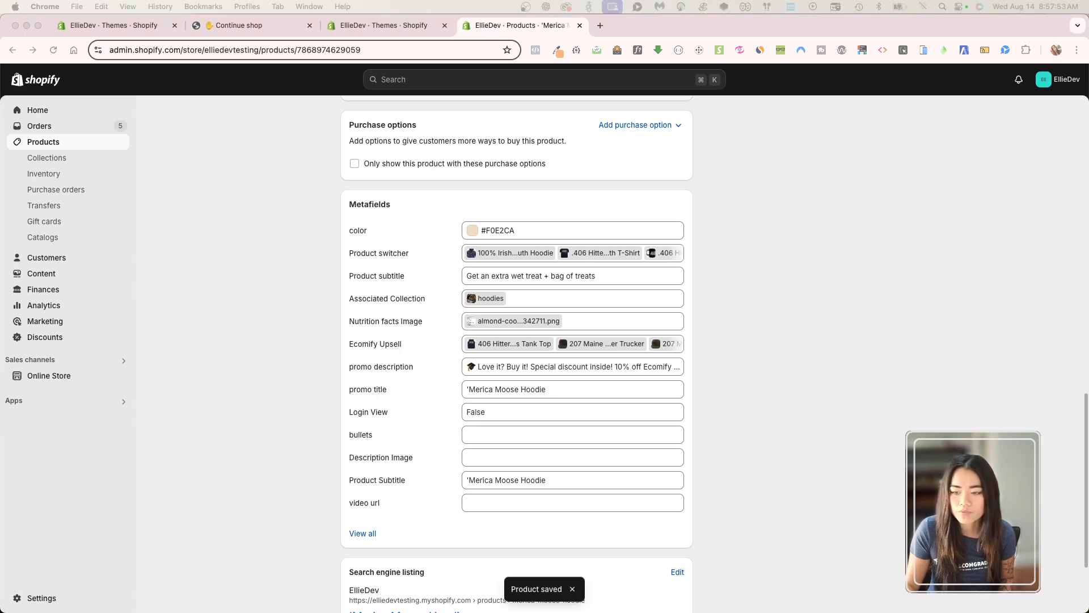
# Open the current theme ecomifytheme-production-v3-4-2 in the theme editor and switch to the Default product template.
pyautogui.click(366, 29)
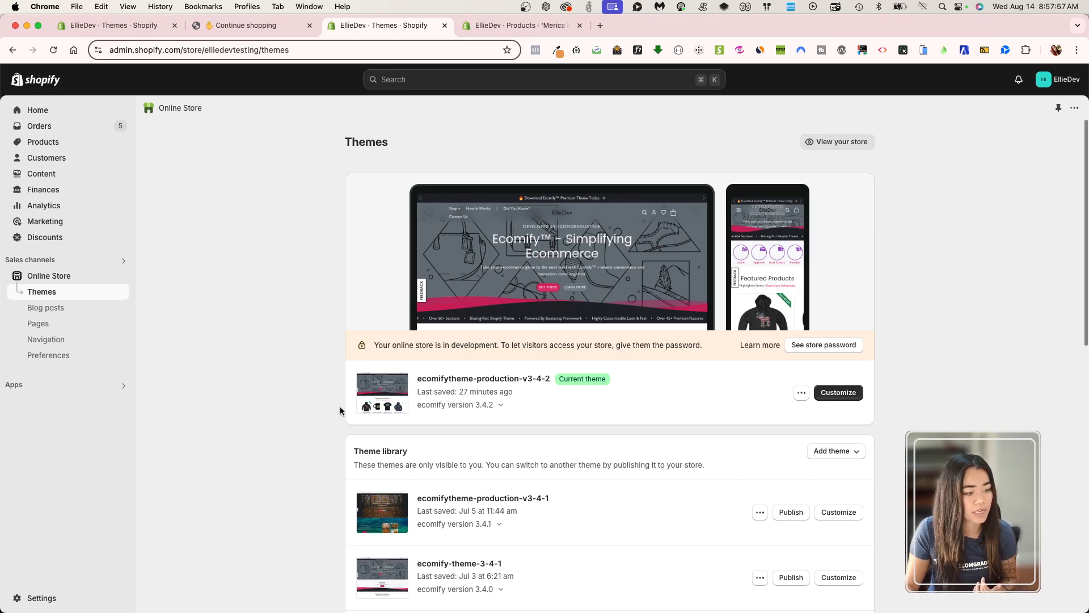
pyautogui.click(843, 393)
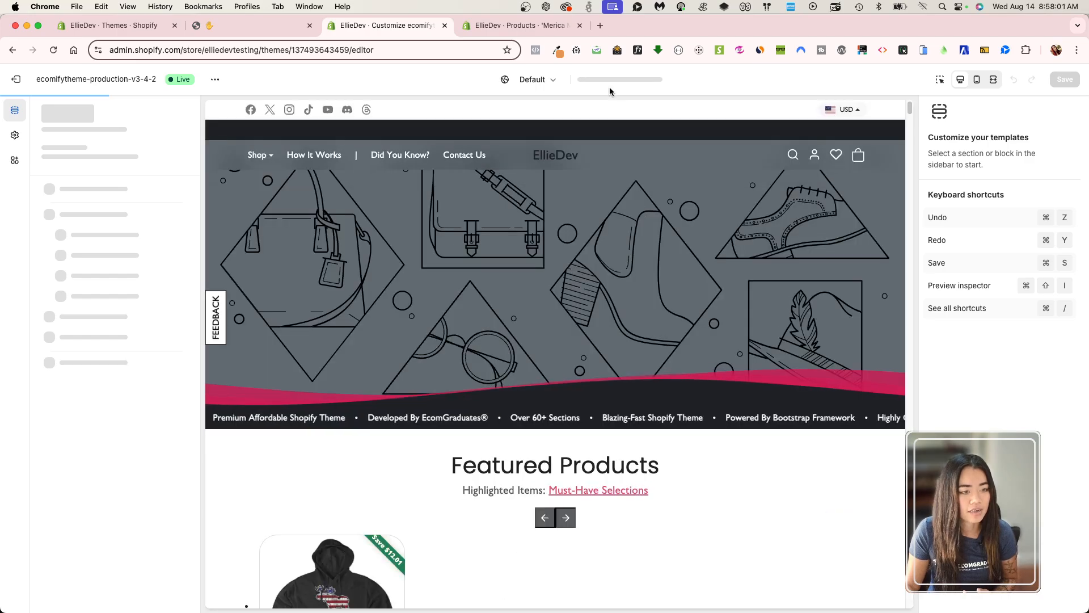
pyautogui.scroll(-5, 296, 375)
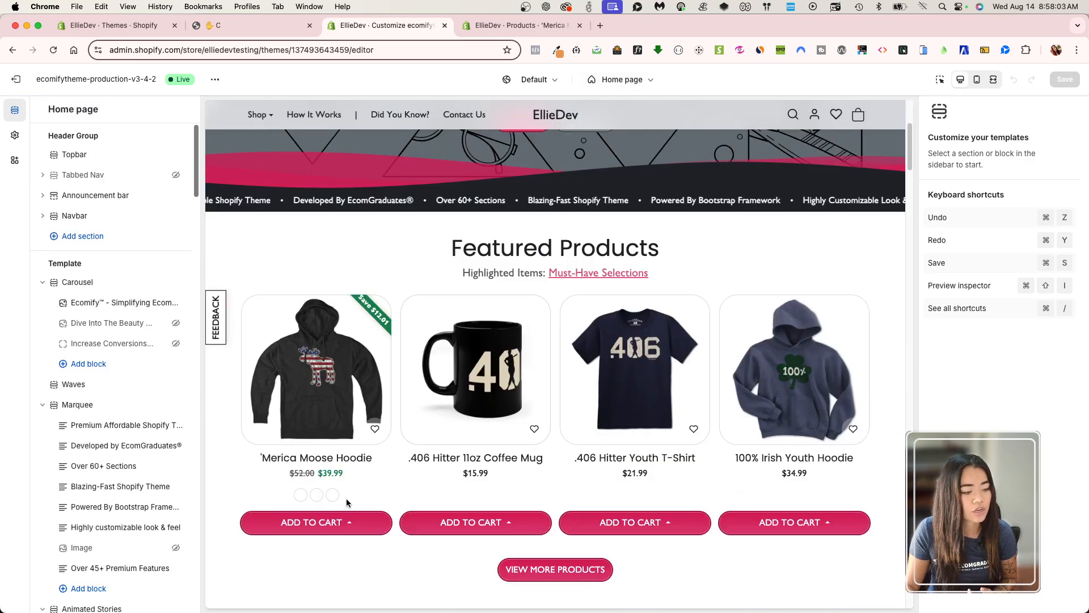
pyautogui.click(627, 80)
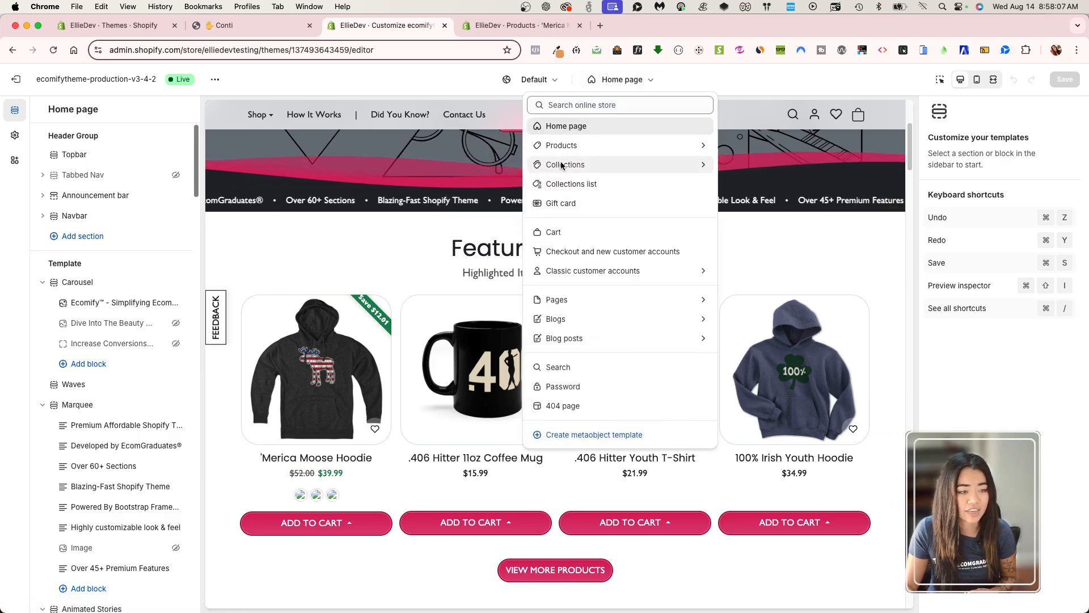
pyautogui.click(578, 147)
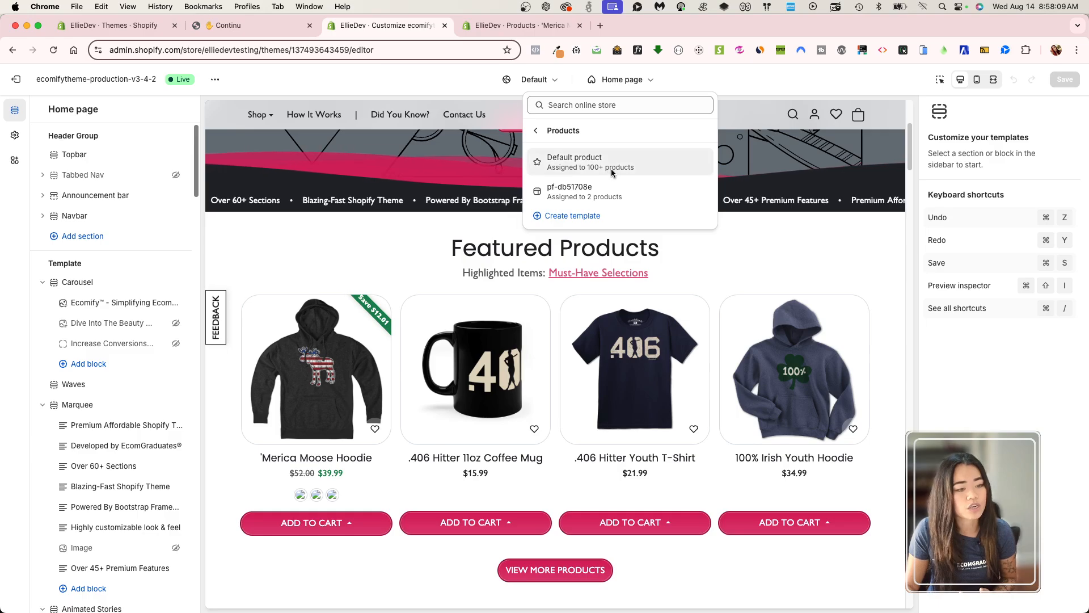
pyautogui.click(612, 162)
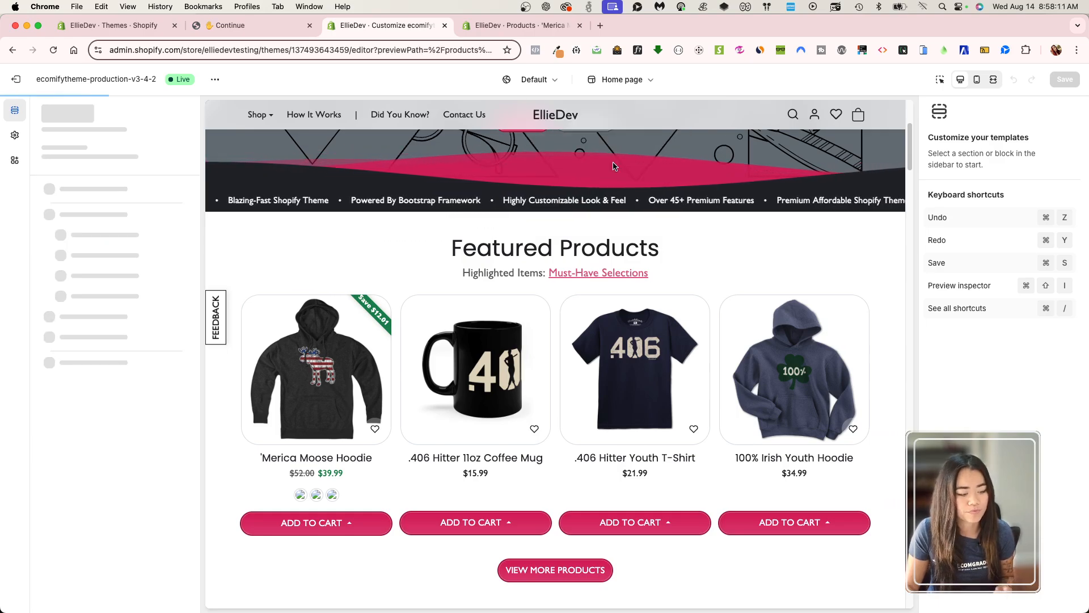
# Change the template's preview product to 'Merica Moose Hoodie.
pyautogui.scroll(-4, 668, 376)
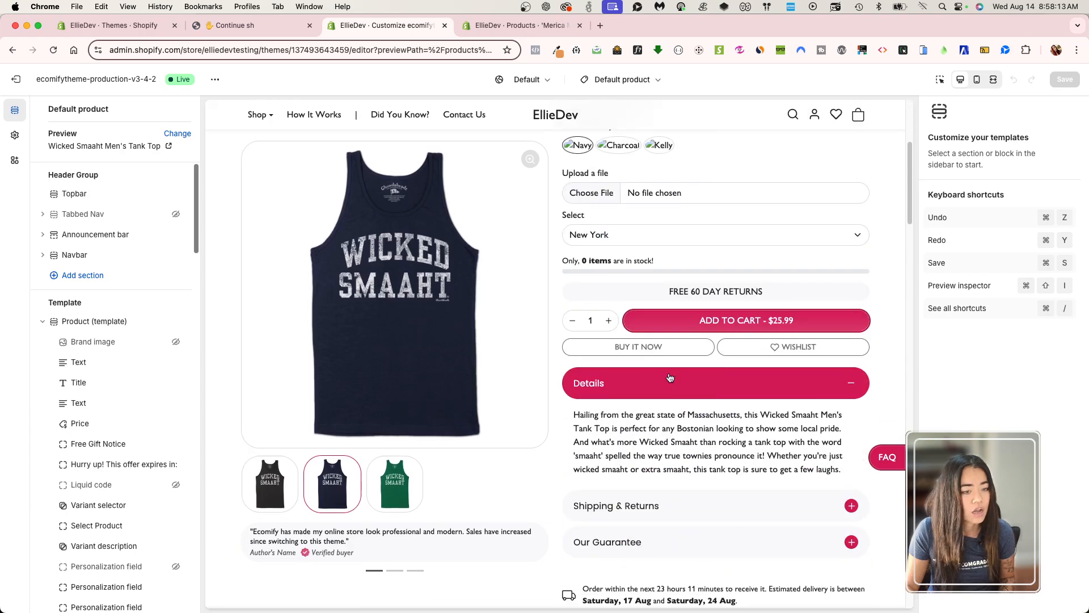
pyautogui.scroll(4, 668, 377)
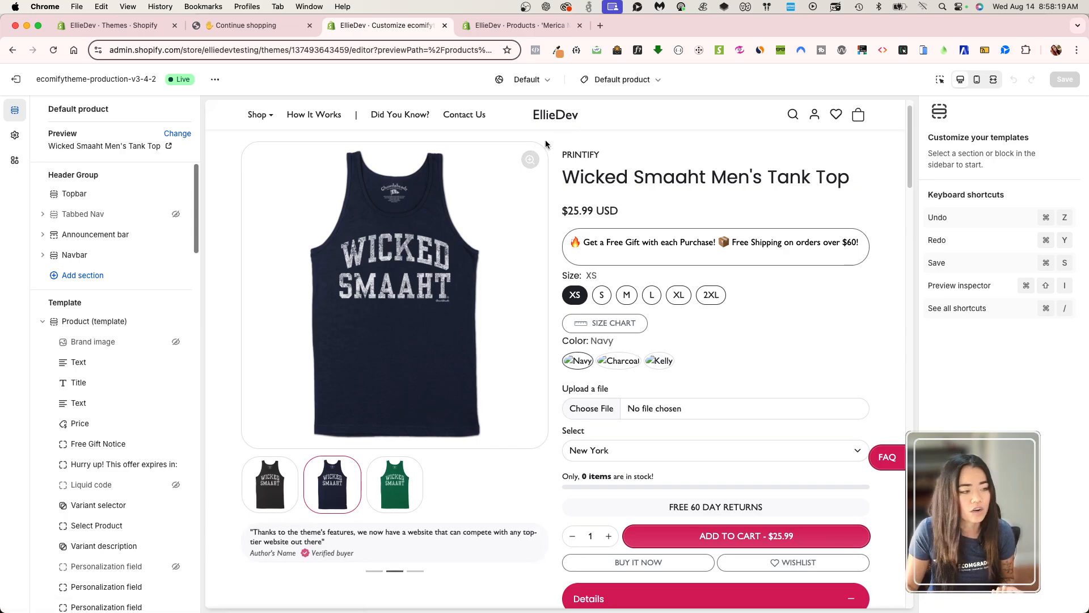
pyautogui.click(178, 134)
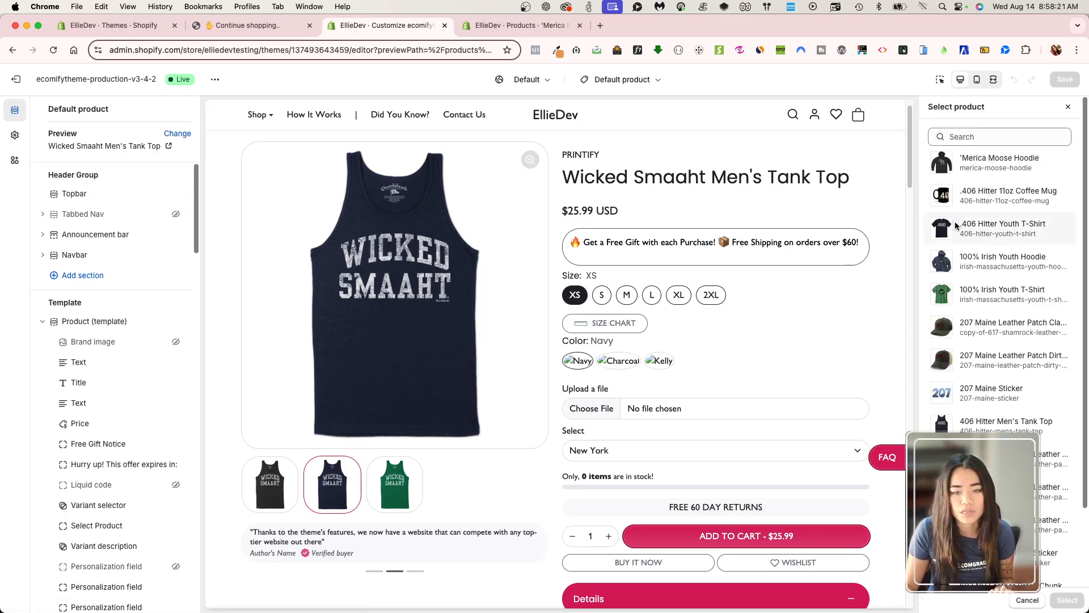
pyautogui.click(996, 164)
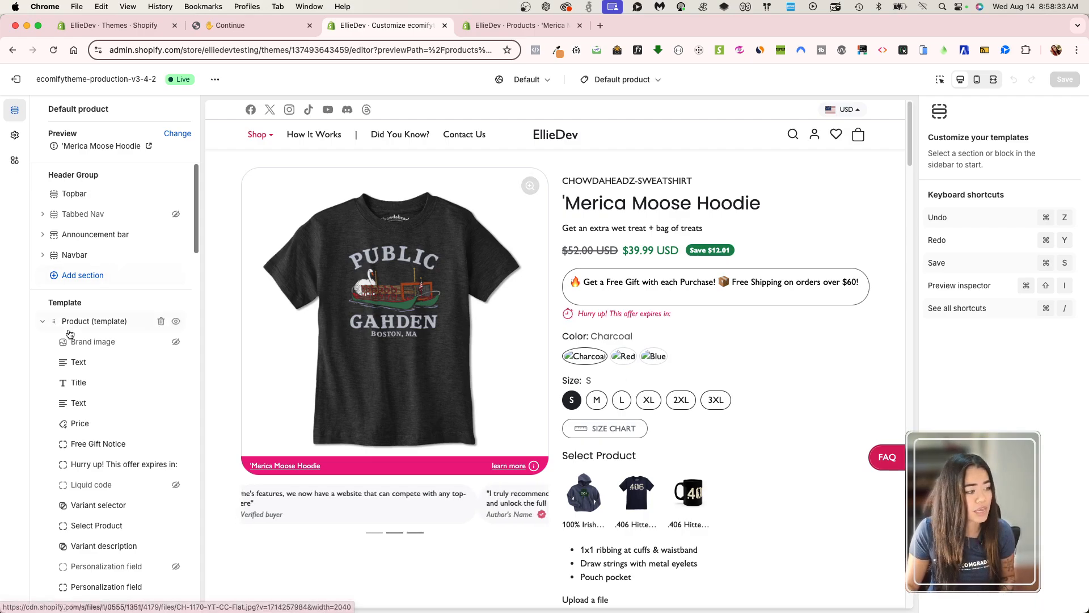
# Open the settings of the Product (template) section and go to its custom CSS area.
pyautogui.click(85, 321)
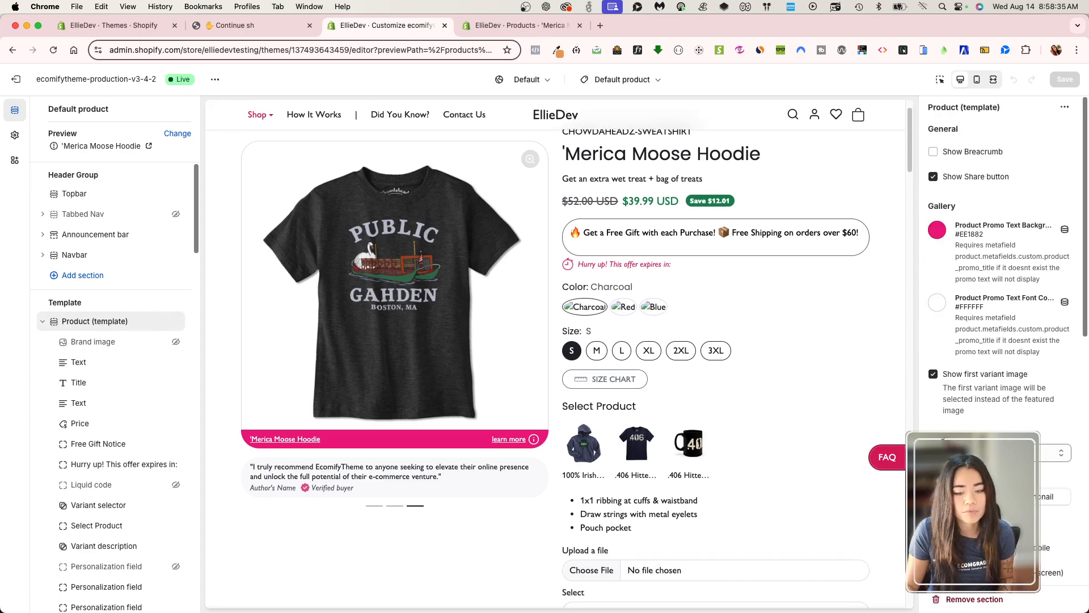
pyautogui.scroll(-10, 999, 340)
pyautogui.scroll(-4, 998, 341)
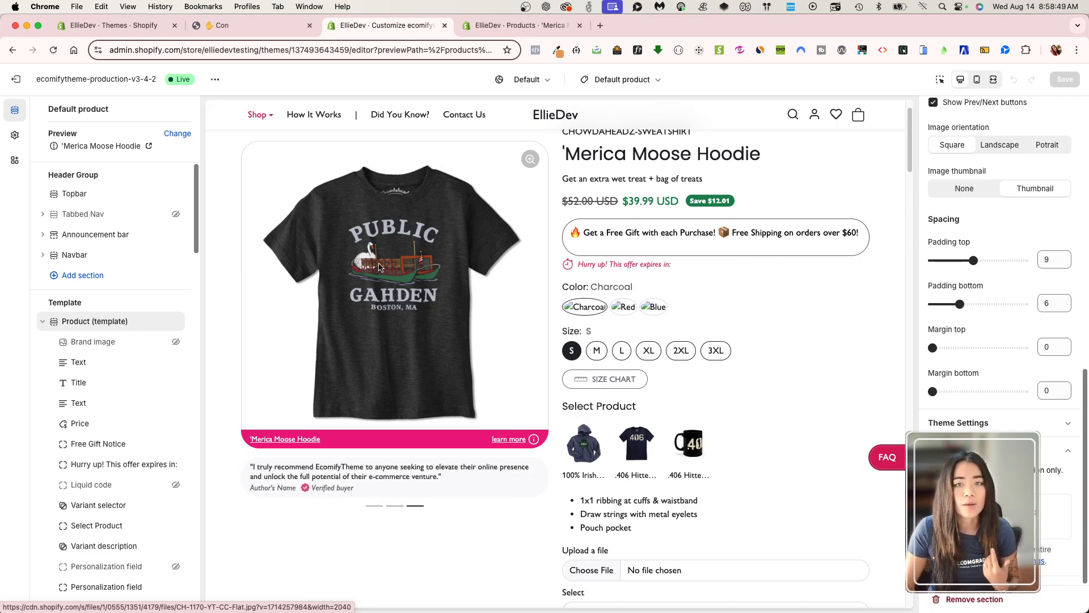
# View the store-wide Custom CSS field in the theme settings and return to the product template's sections.
pyautogui.click(20, 165)
pyautogui.click(11, 133)
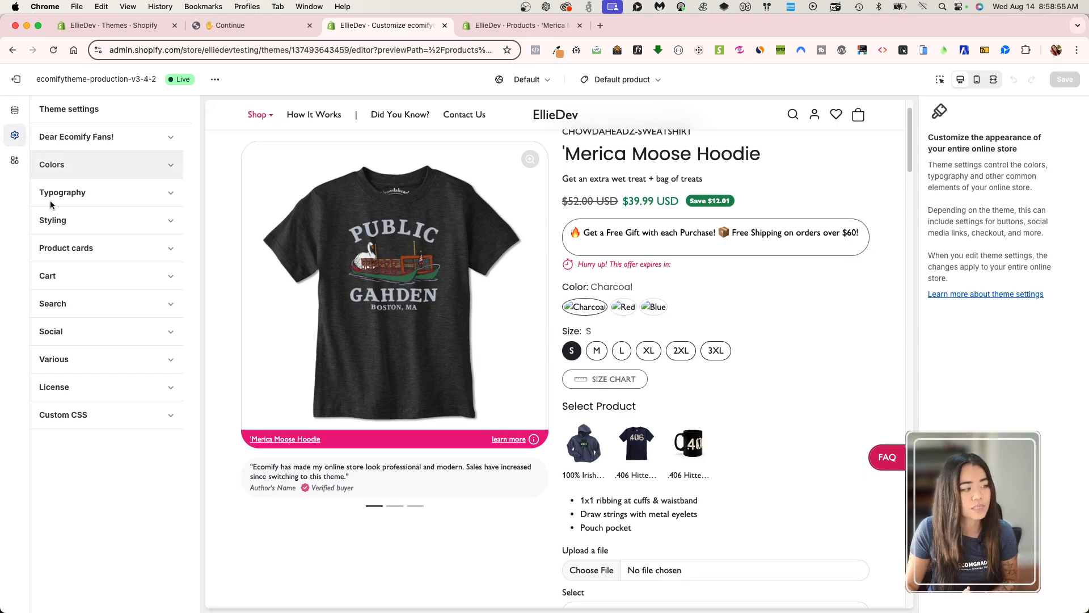
pyautogui.click(85, 415)
pyautogui.click(95, 492)
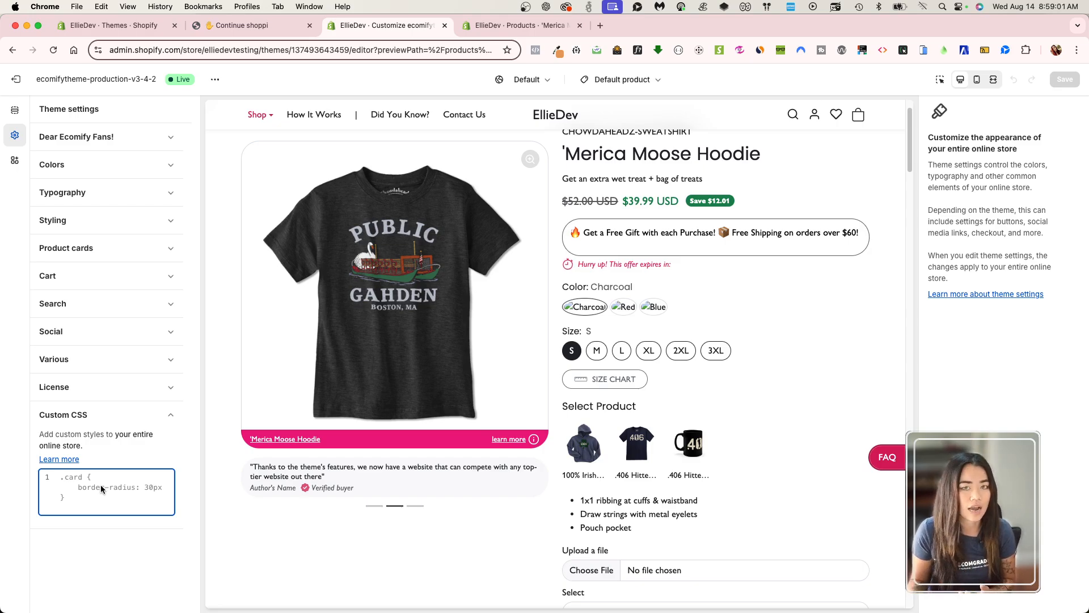
pyautogui.click(14, 110)
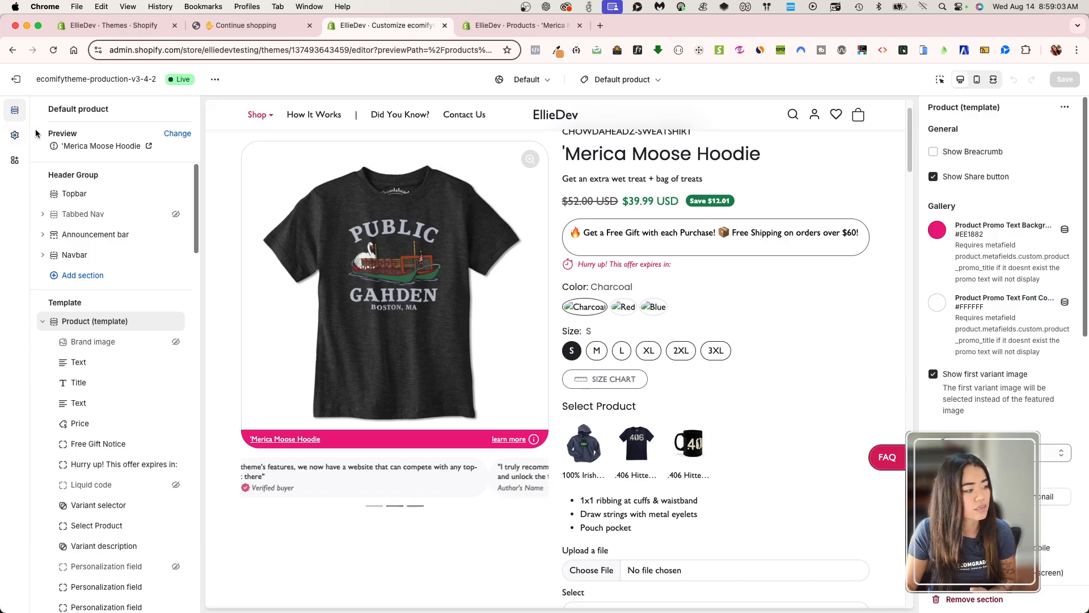
pyautogui.click(118, 310)
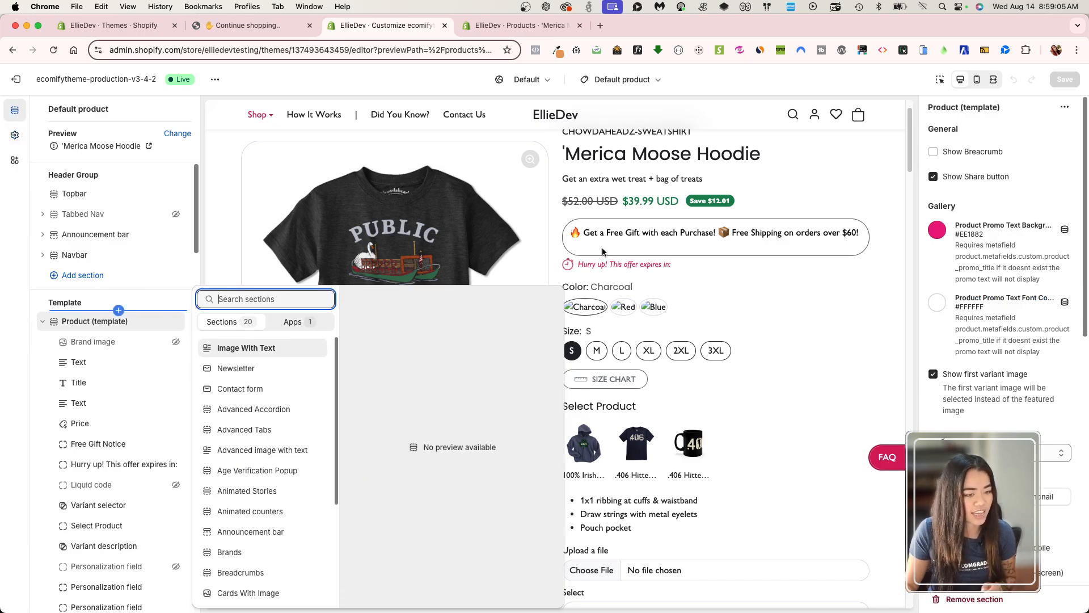
pyautogui.click(753, 293)
# Paste the copied CSS rule that uses the var() color variable into the Product (template) section's custom CSS.
pyautogui.scroll(-10, 998, 352)
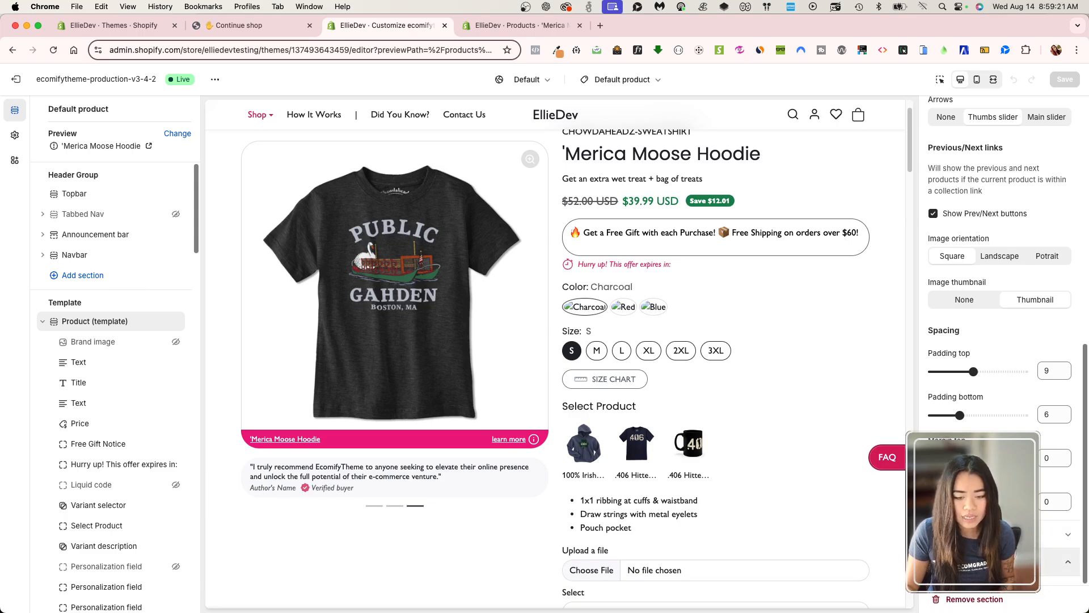
pyautogui.scroll(-2, 999, 340)
pyautogui.click(994, 516)
pyautogui.press('super+v')
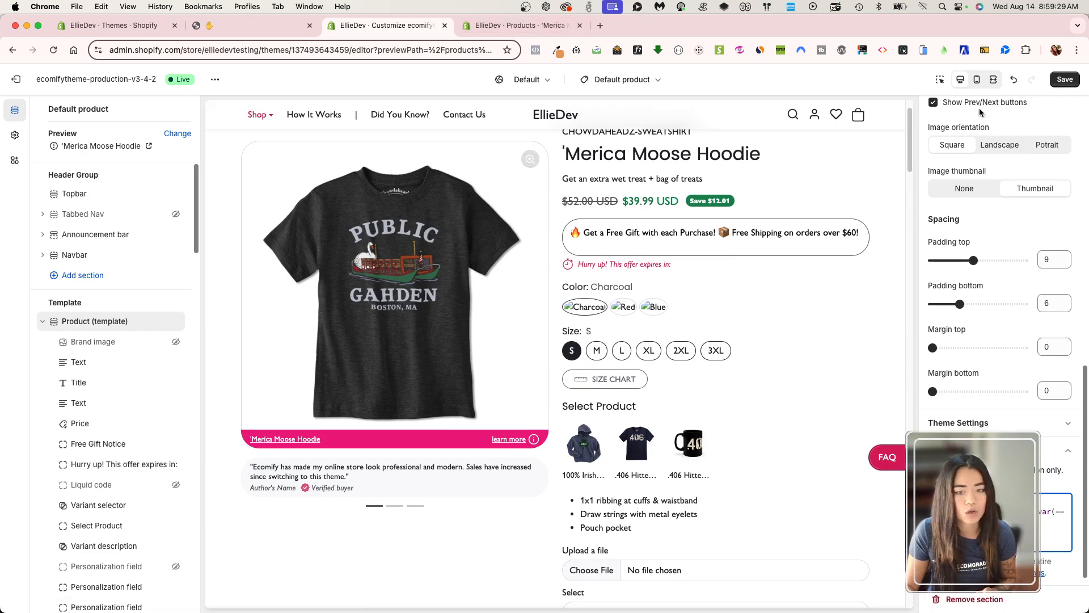
# Save the custom CSS added to the Product (template) section and check the background color in the preview.
pyautogui.click(1066, 79)
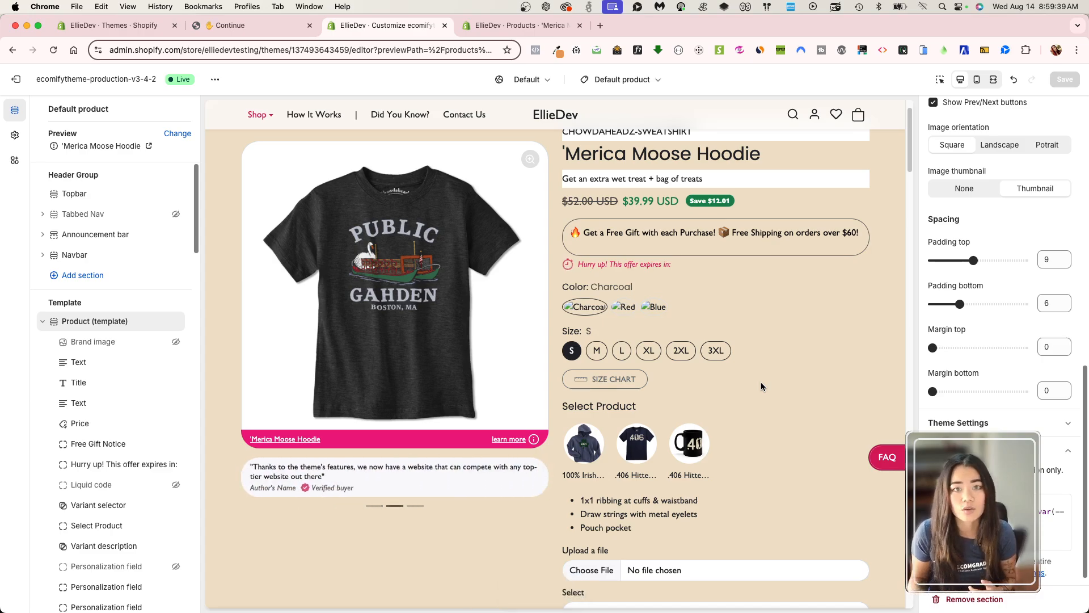
pyautogui.scroll(2, 760, 382)
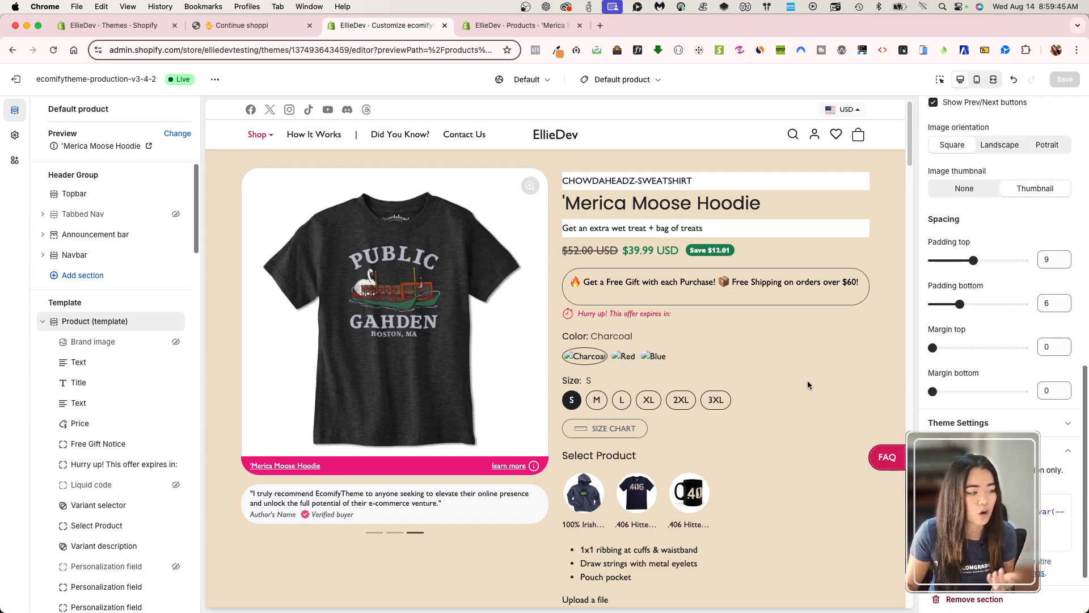
# Remove the Text blocks above and below the product title from the Product (template) section, saving the template.
pyautogui.scroll(-1, 90, 414)
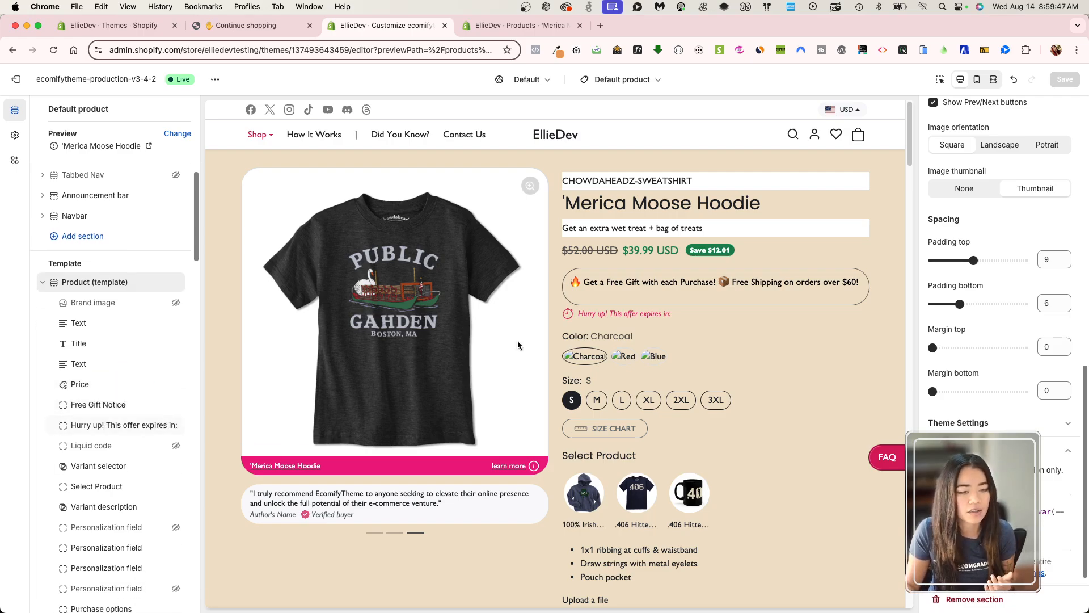
pyautogui.click(90, 325)
pyautogui.scroll(-5, 1021, 420)
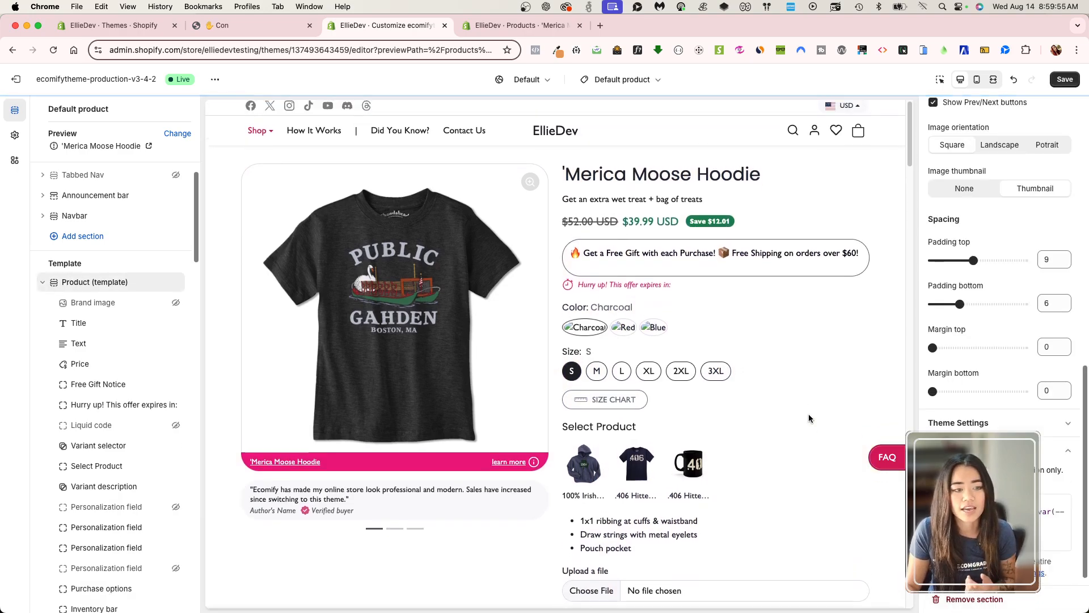
pyautogui.click(1067, 80)
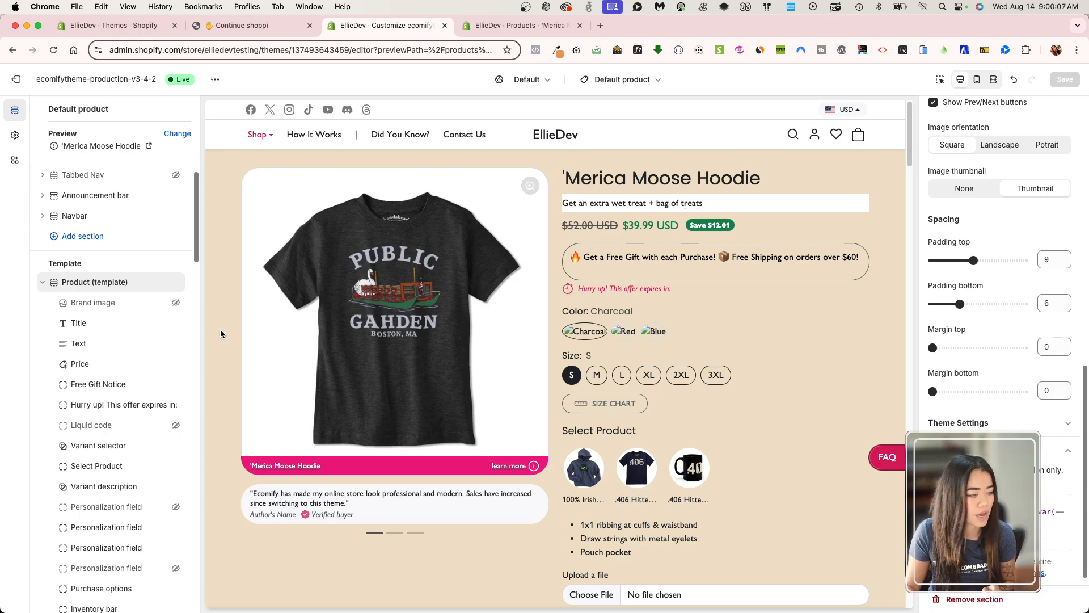
pyautogui.click(79, 343)
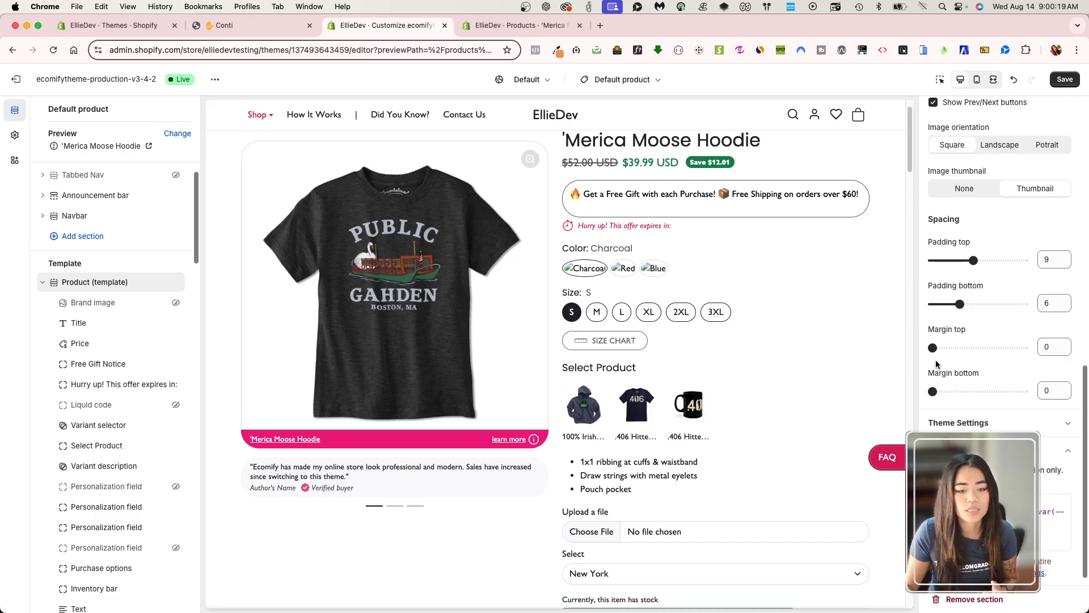
pyautogui.click(1063, 80)
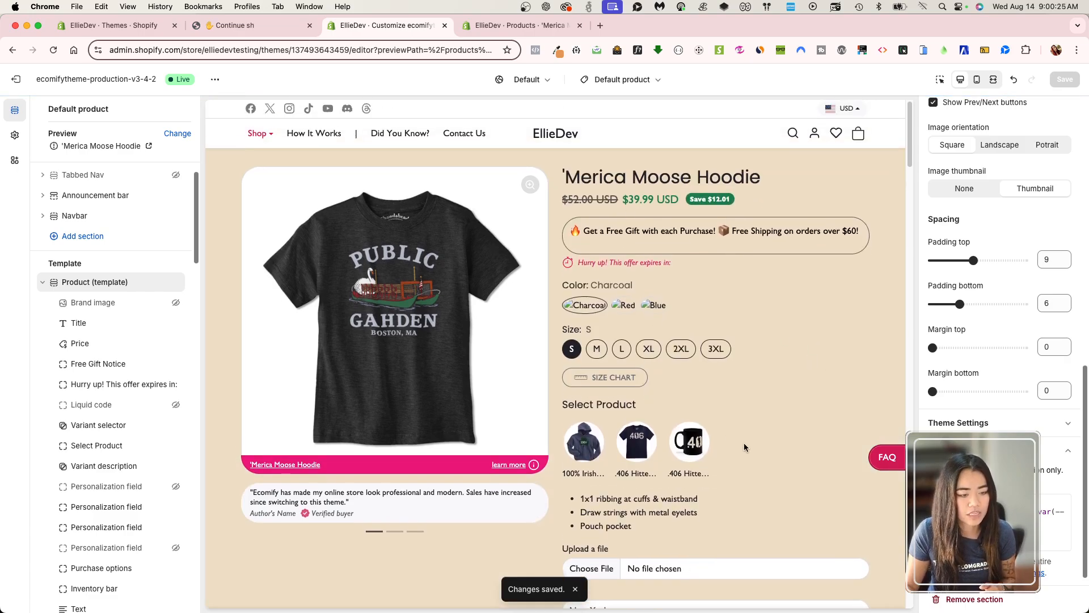
# Find the empty white block below the marquee, remove this Stories block from the Product (template) section and save.
pyautogui.scroll(-4, 682, 409)
pyautogui.scroll(-10, 757, 407)
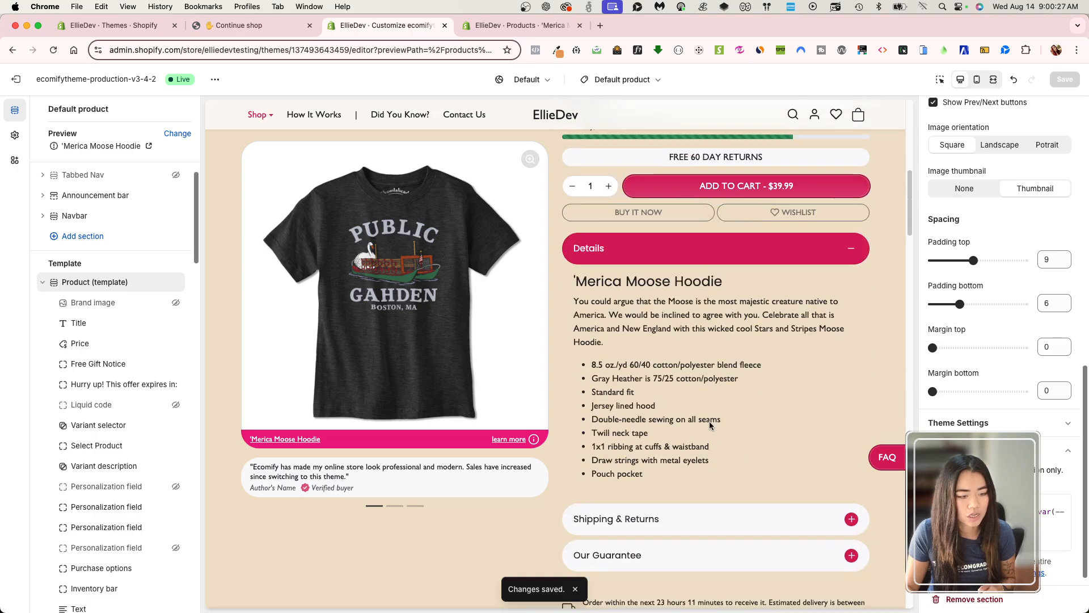
pyautogui.scroll(-1, 709, 404)
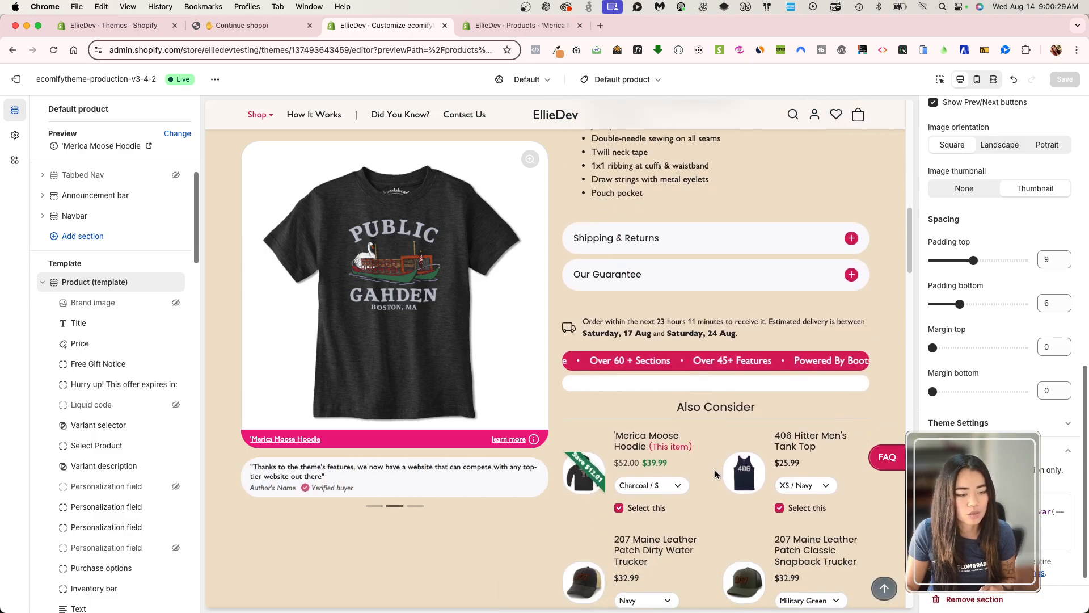
pyautogui.scroll(-6, 105, 465)
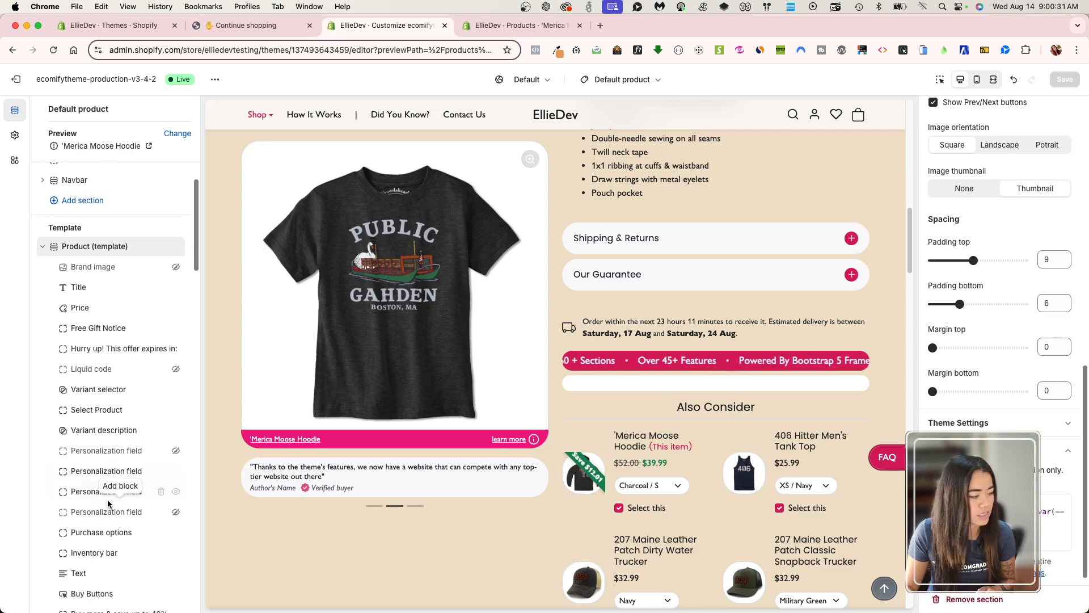
pyautogui.scroll(-5, 105, 469)
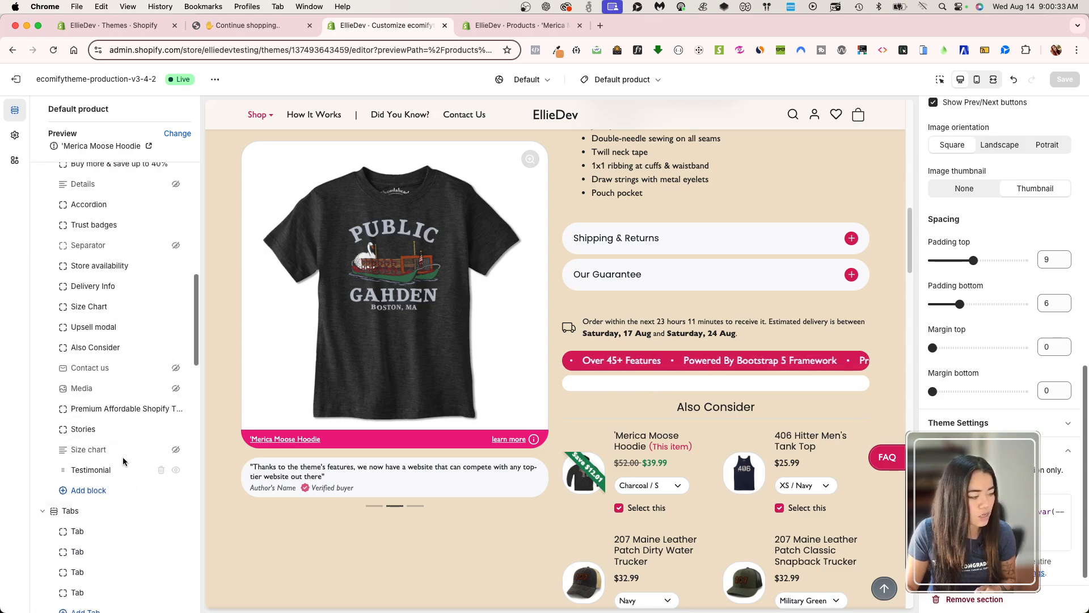
pyautogui.click(109, 410)
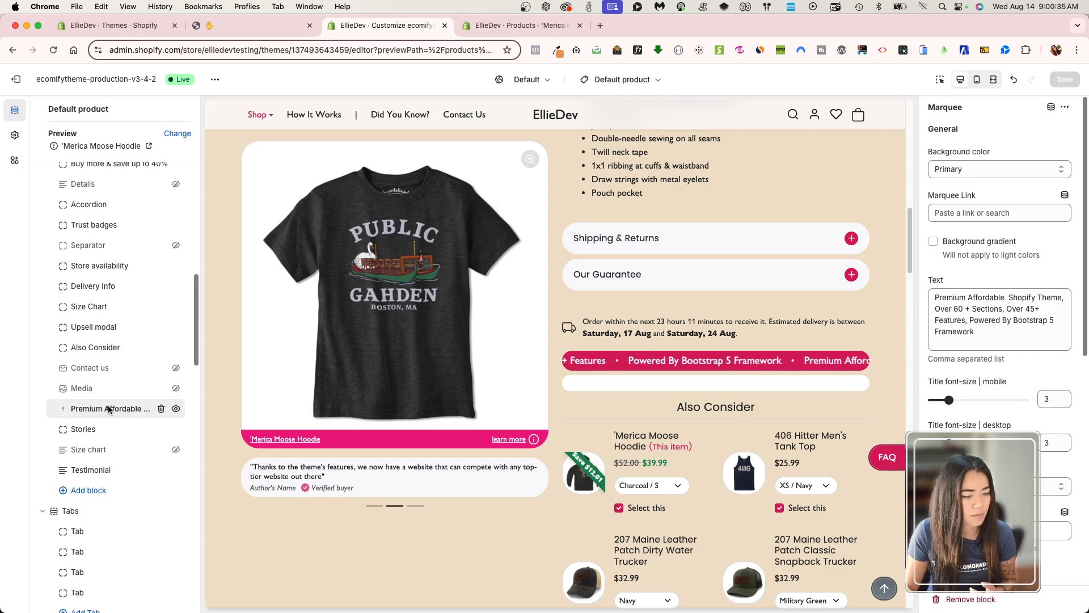
pyautogui.click(83, 430)
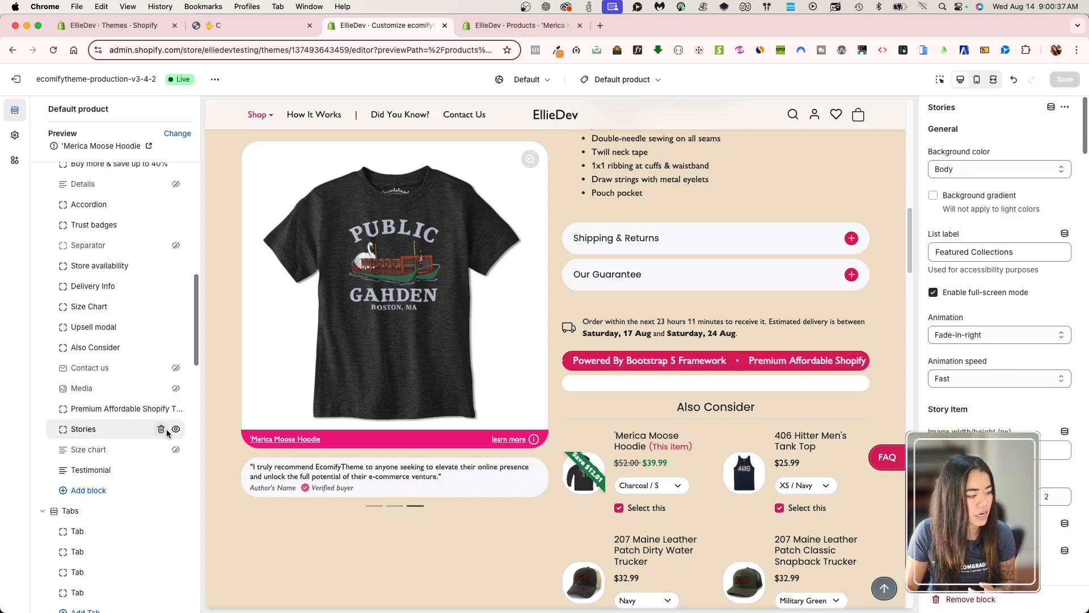
pyautogui.click(162, 429)
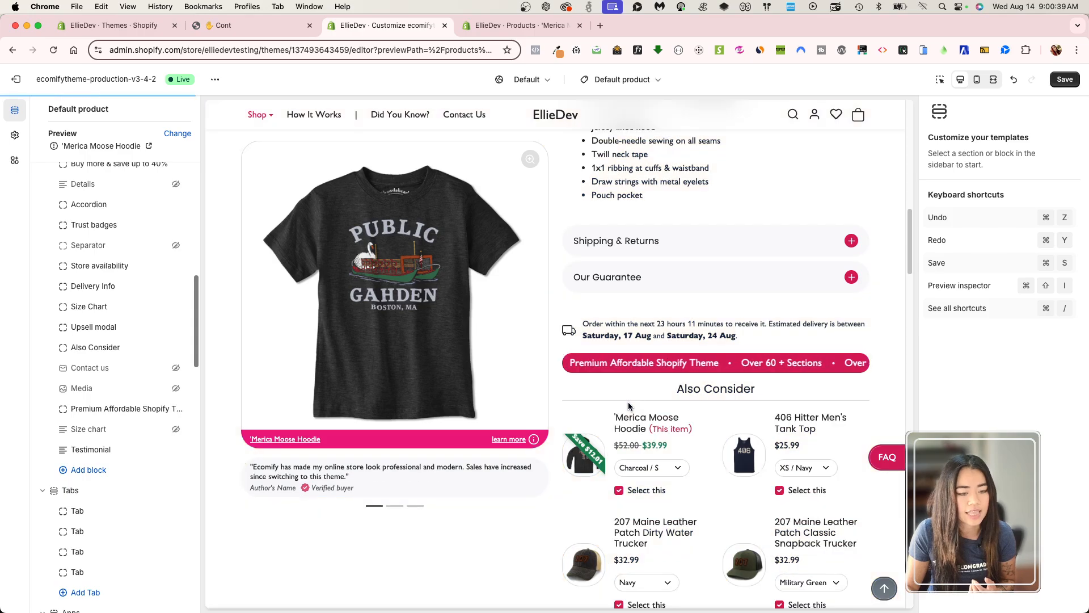
pyautogui.click(1061, 84)
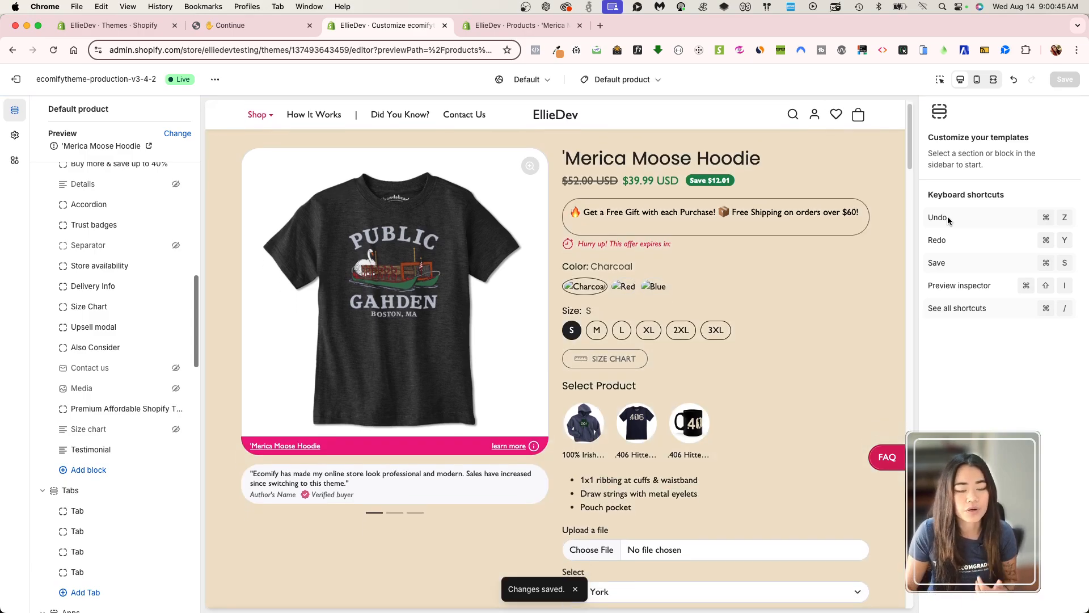
# Review the background color down the 'Merica Moose Hoodie preview, as far as the Also Consider block.
pyautogui.scroll(-10, 823, 280)
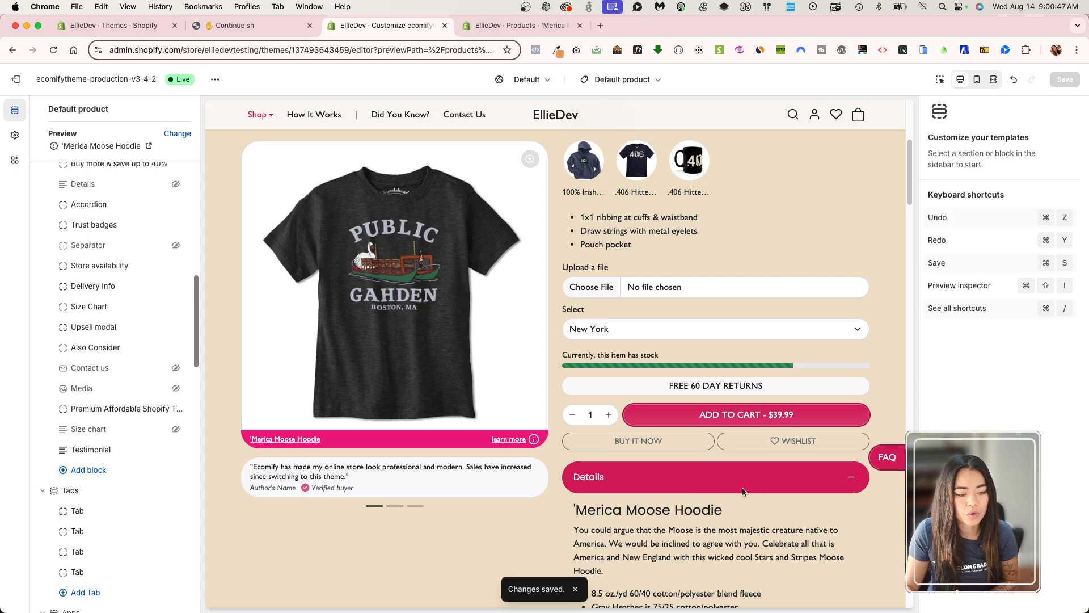
pyautogui.scroll(-5, 765, 490)
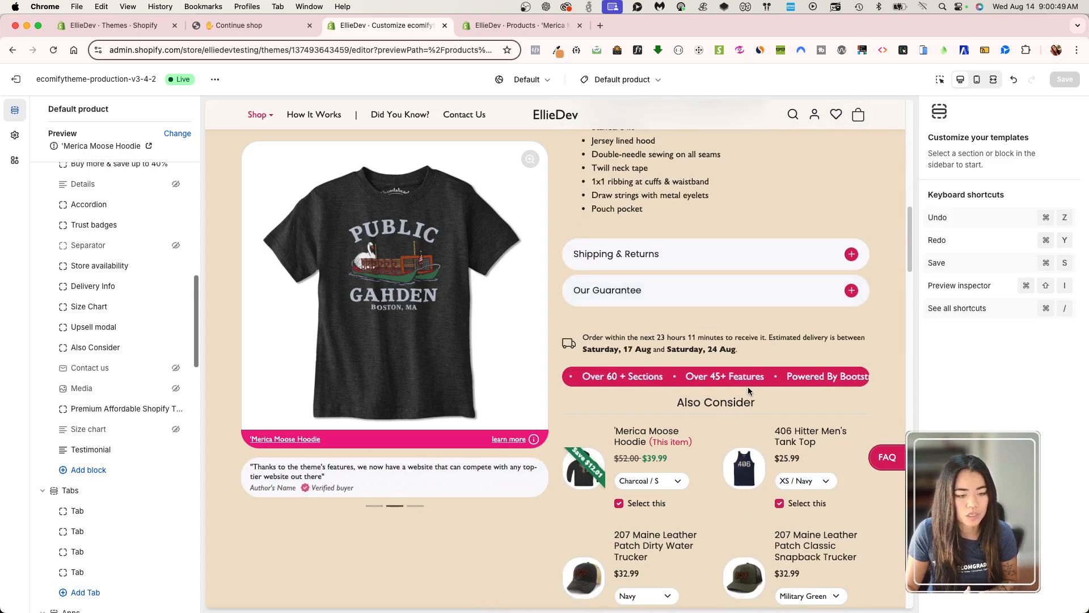
pyautogui.scroll(8, 747, 387)
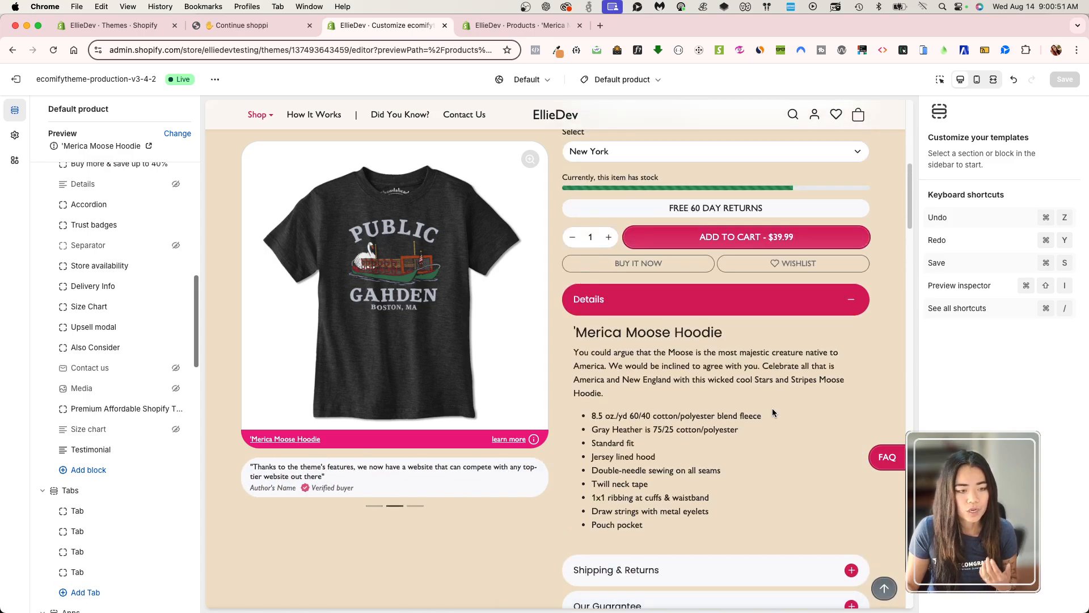
pyautogui.scroll(5, 783, 400)
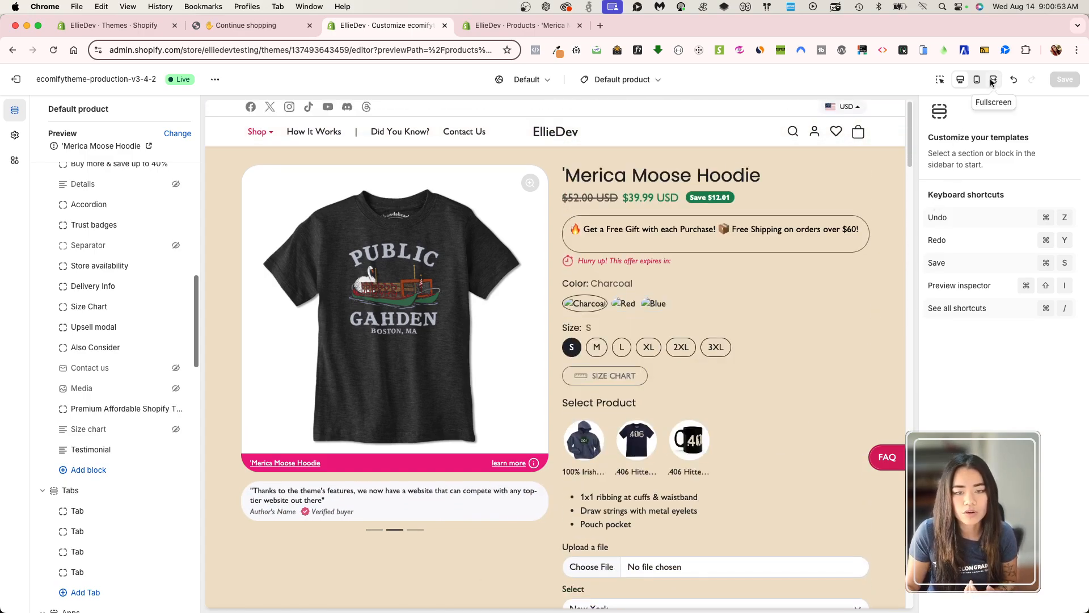
# Reload the 'Merica Moose Hoodie page on the live storefront and examine the backgrounds of the product section and the sections below.
pyautogui.click(244, 25)
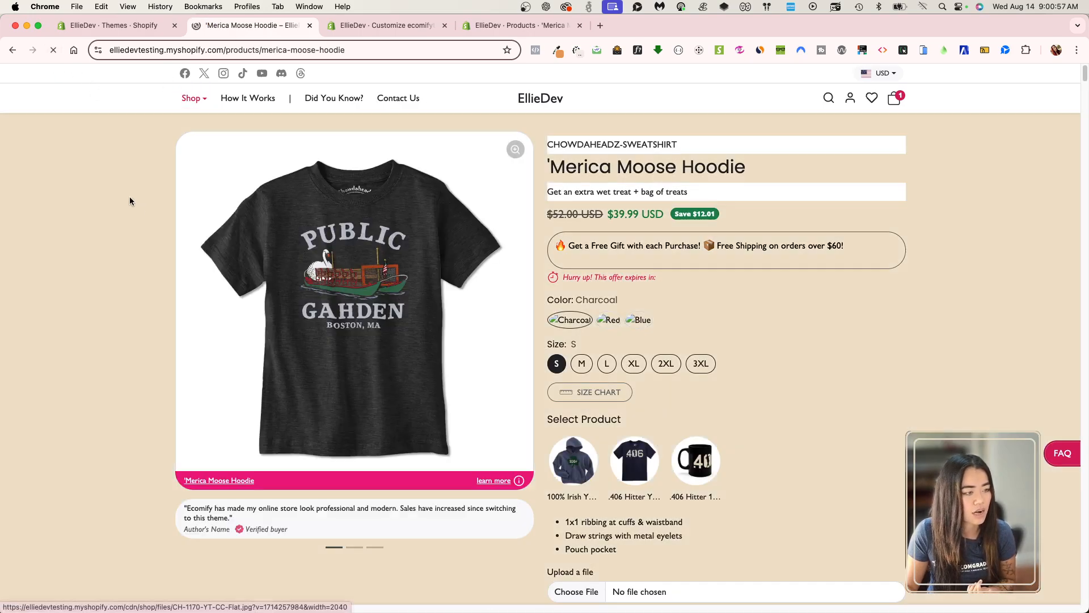
pyautogui.click(54, 51)
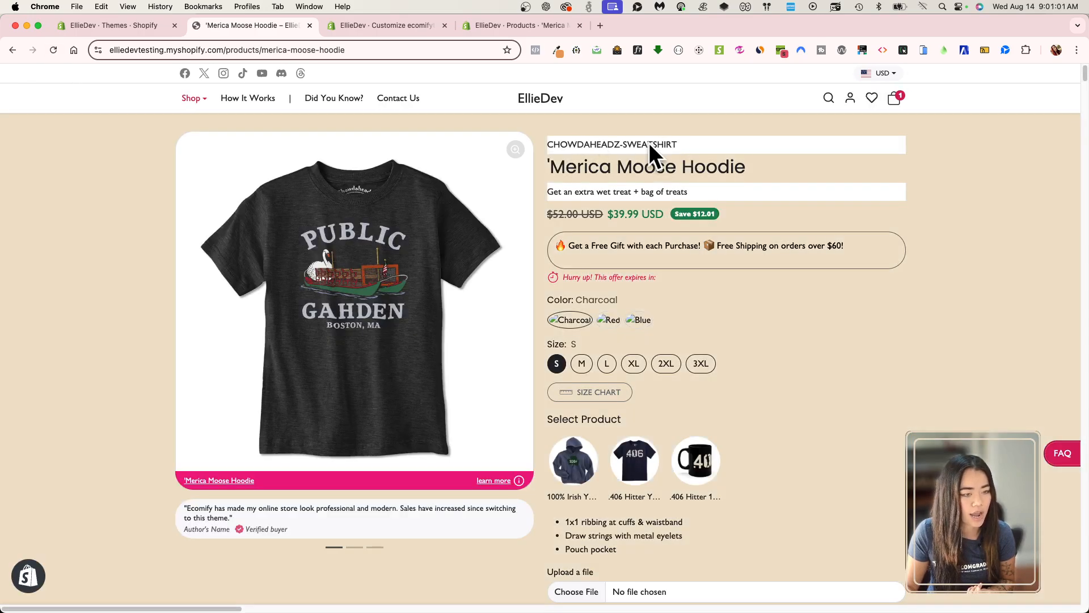
pyautogui.scroll(-5, 720, 367)
pyautogui.scroll(-10, 722, 372)
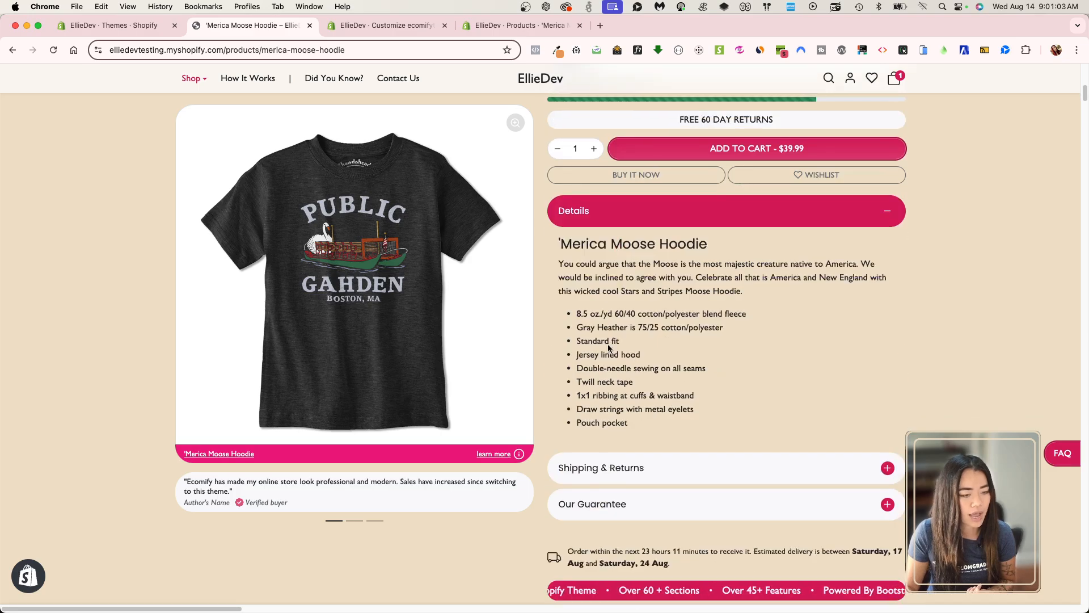
pyautogui.scroll(-12, 732, 383)
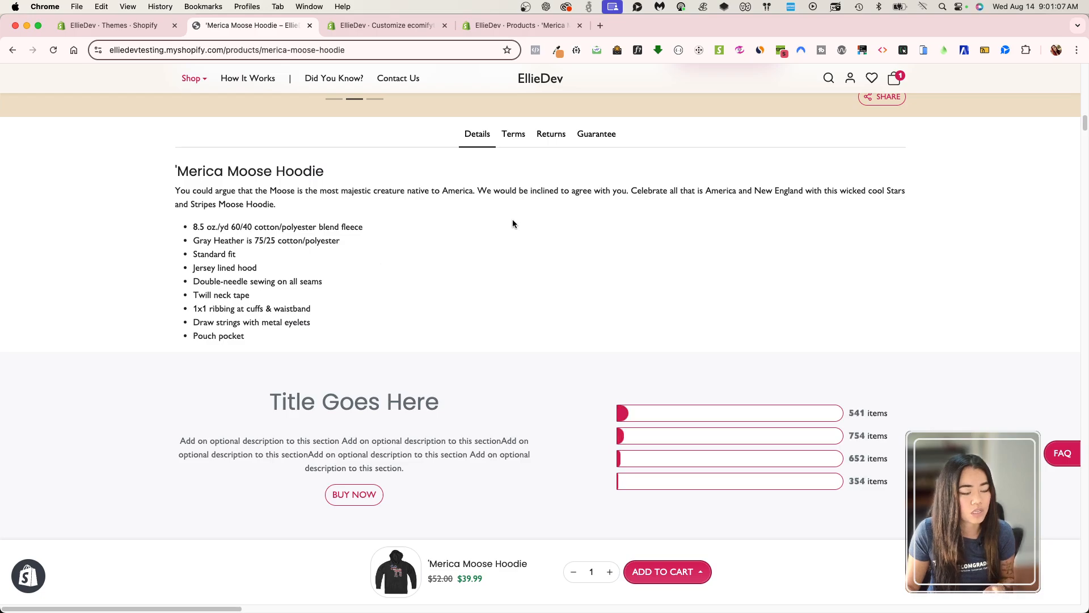
pyautogui.scroll(-4, 567, 441)
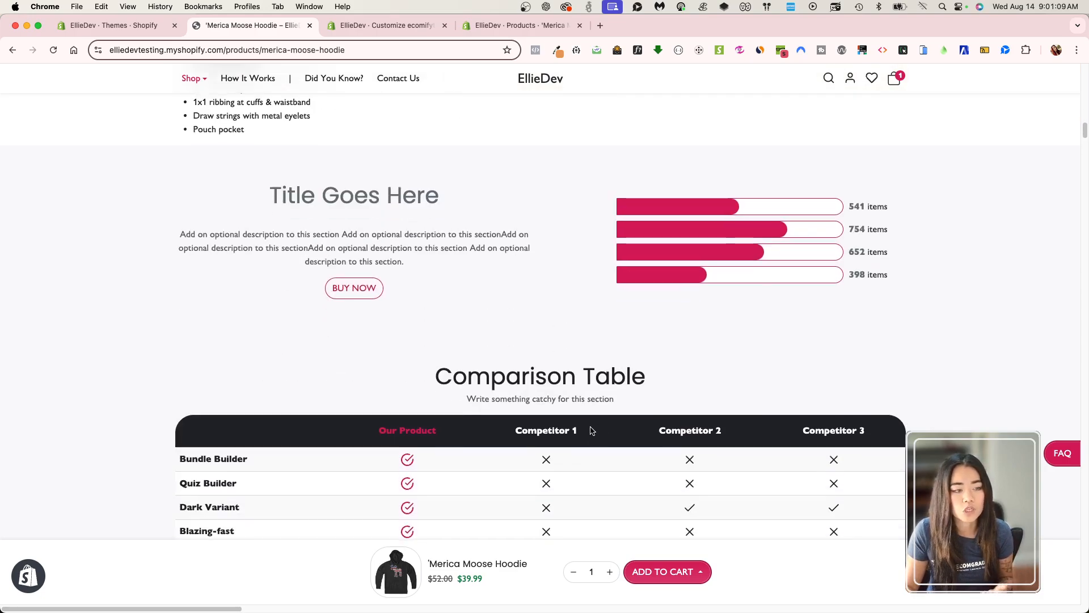
pyautogui.scroll(4, 570, 393)
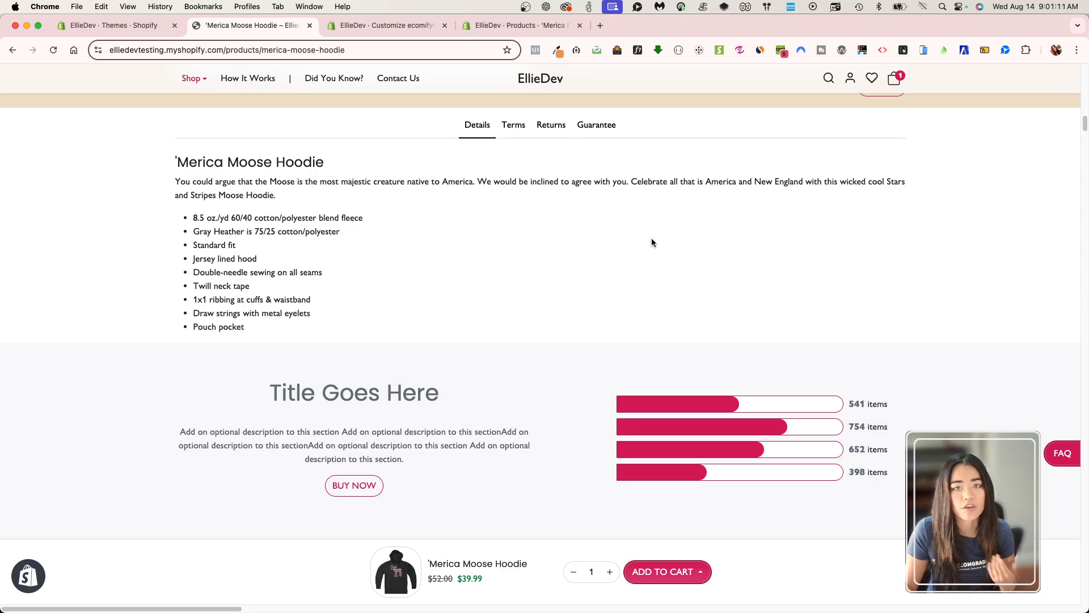
pyautogui.scroll(-15, 652, 242)
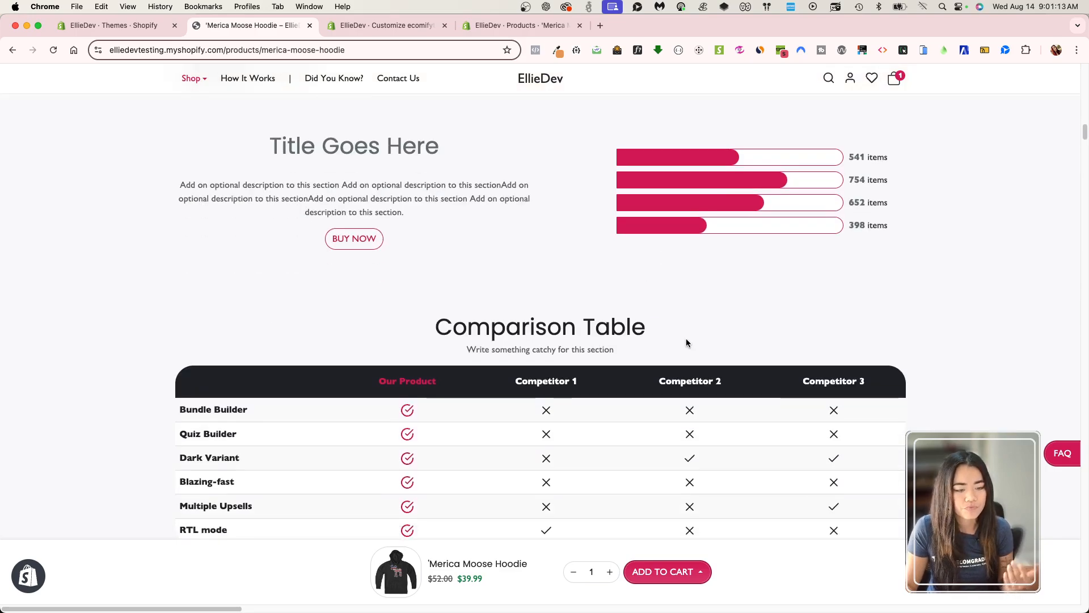
pyautogui.scroll(20, 684, 372)
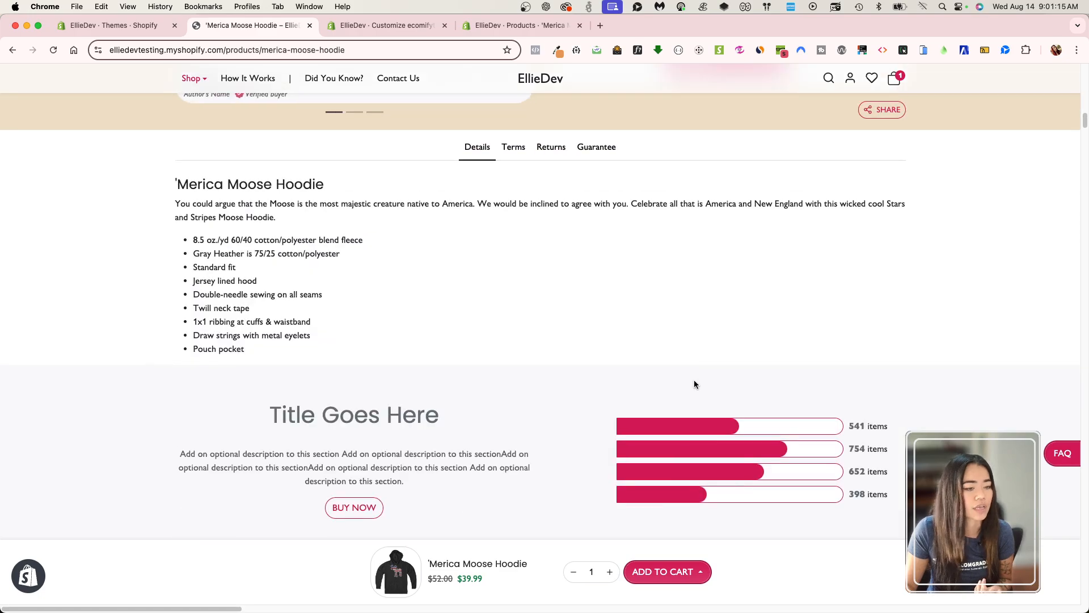
pyautogui.scroll(8, 690, 372)
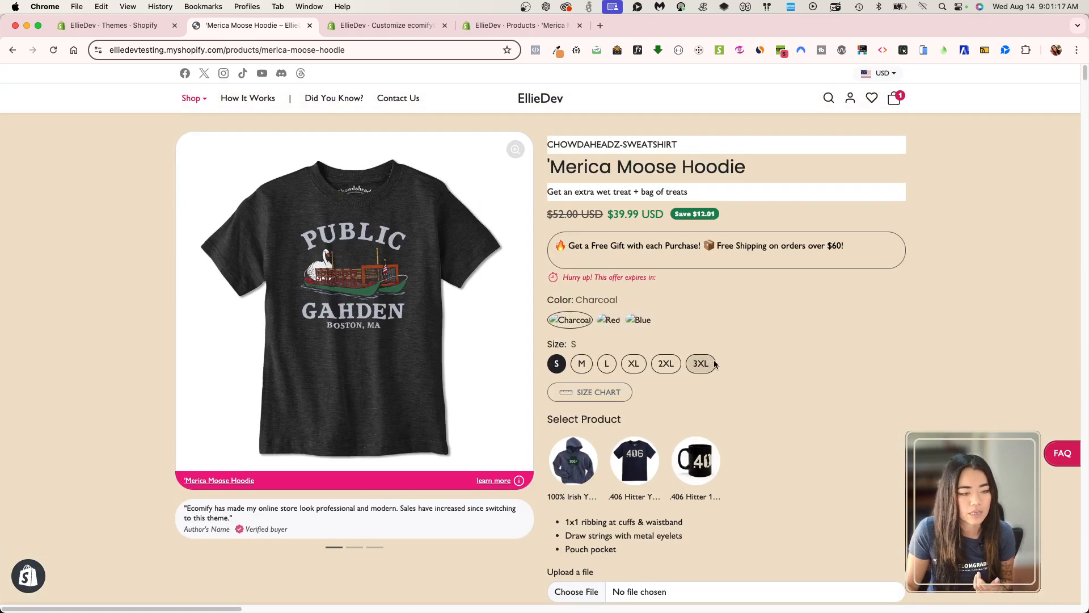
# Reload the storefront product page, then view the store from the Themes page and open the 'Merica Moose Hoodie from Featured Products.
pyautogui.click(53, 50)
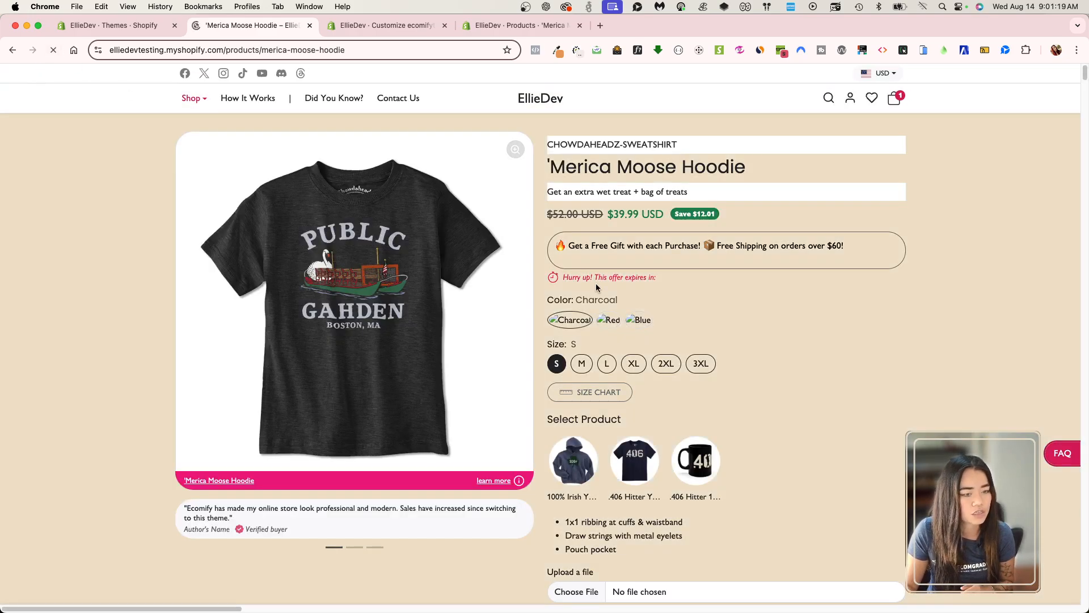
pyautogui.click(94, 25)
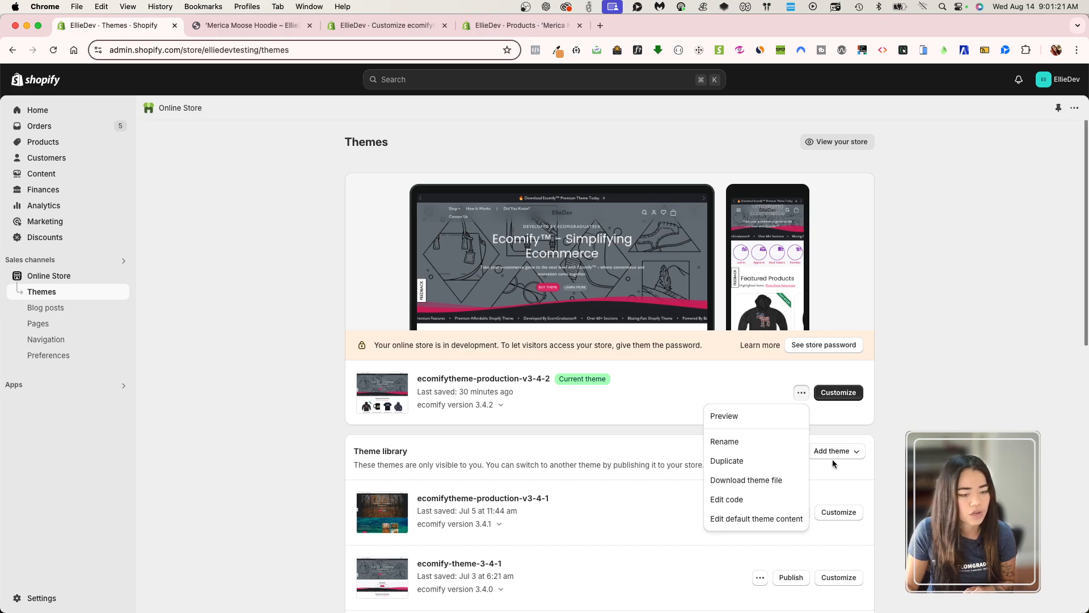
pyautogui.click(842, 142)
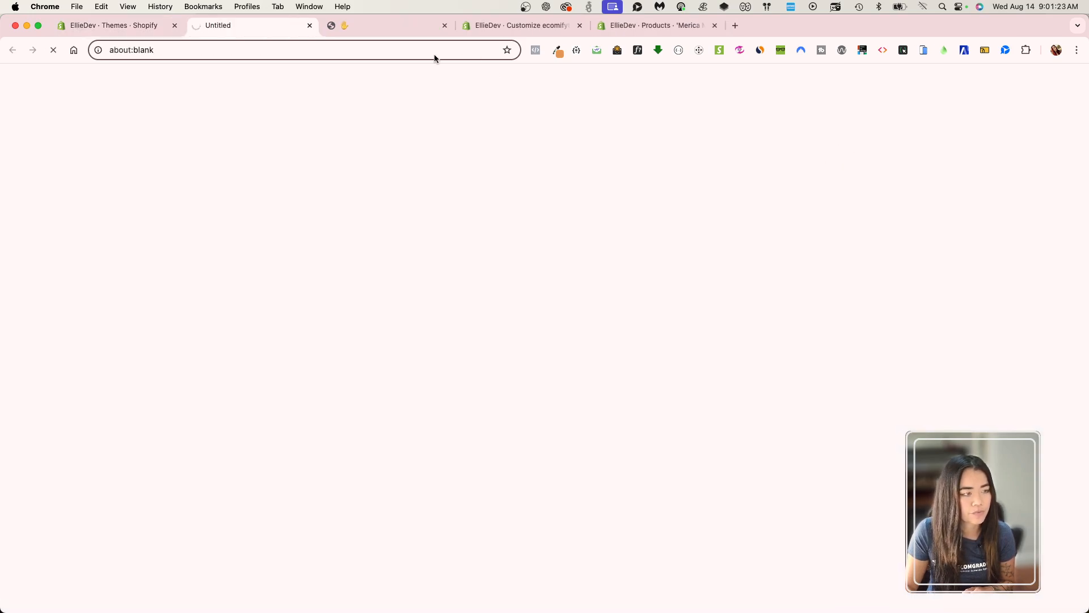
pyautogui.scroll(-10, 450, 344)
pyautogui.scroll(4, 376, 408)
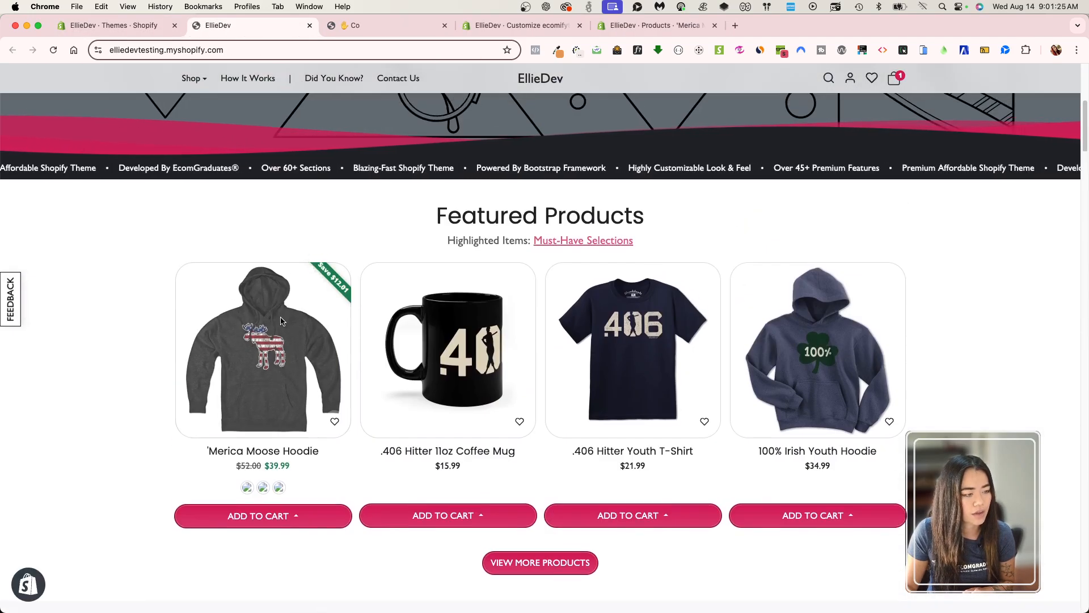
pyautogui.click(280, 321)
pyautogui.scroll(-10, 776, 442)
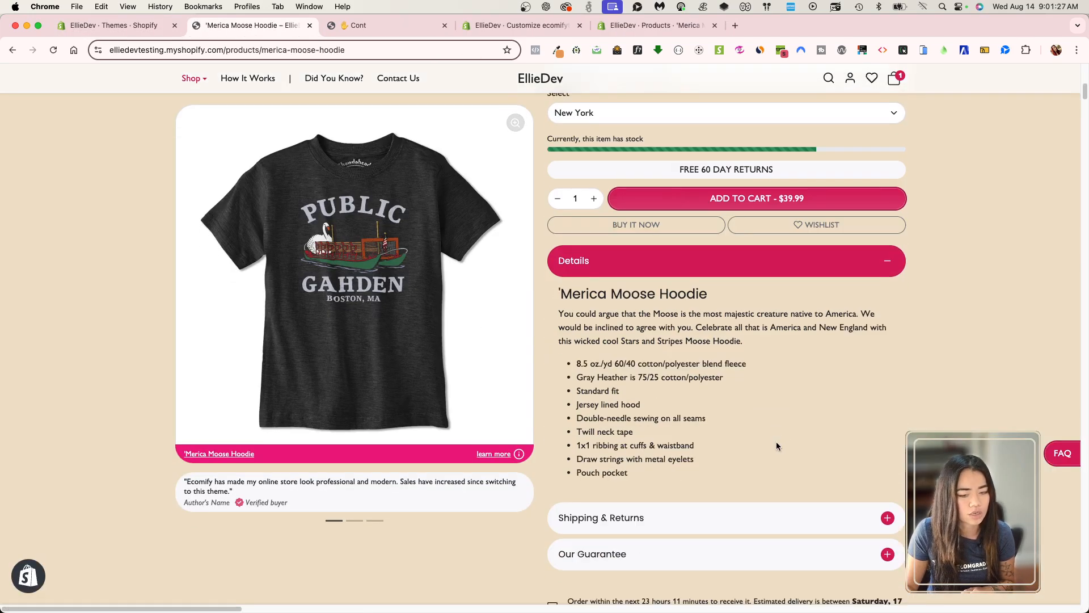
pyautogui.scroll(7, 776, 442)
# Close the older 'Merica Moose Hoodie storefront tab and return to the Product (template) section in the theme editor.
pyautogui.click(420, 26)
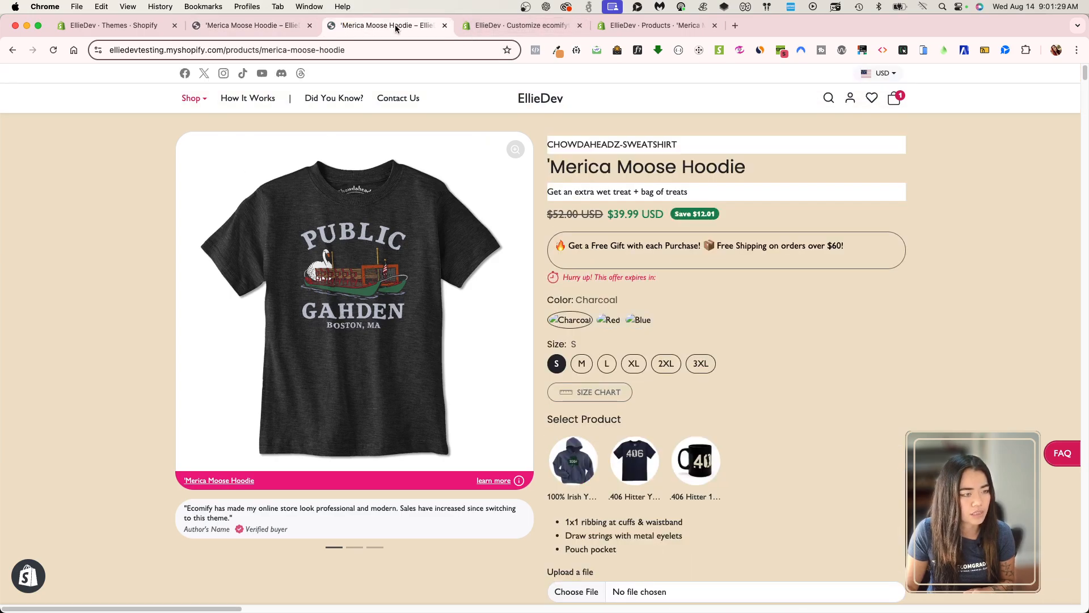
pyautogui.click(445, 26)
pyautogui.scroll(10, 107, 301)
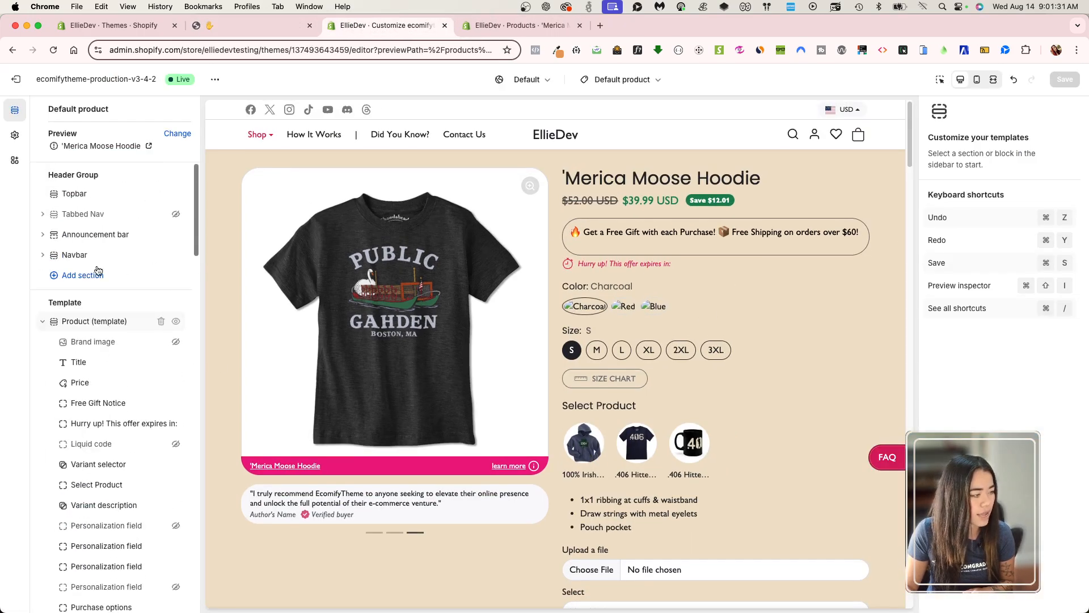
# Remove the hidden Brand image, Liquid code and two Personalization field blocks from the Product (template) section and save the template.
pyautogui.click(94, 343)
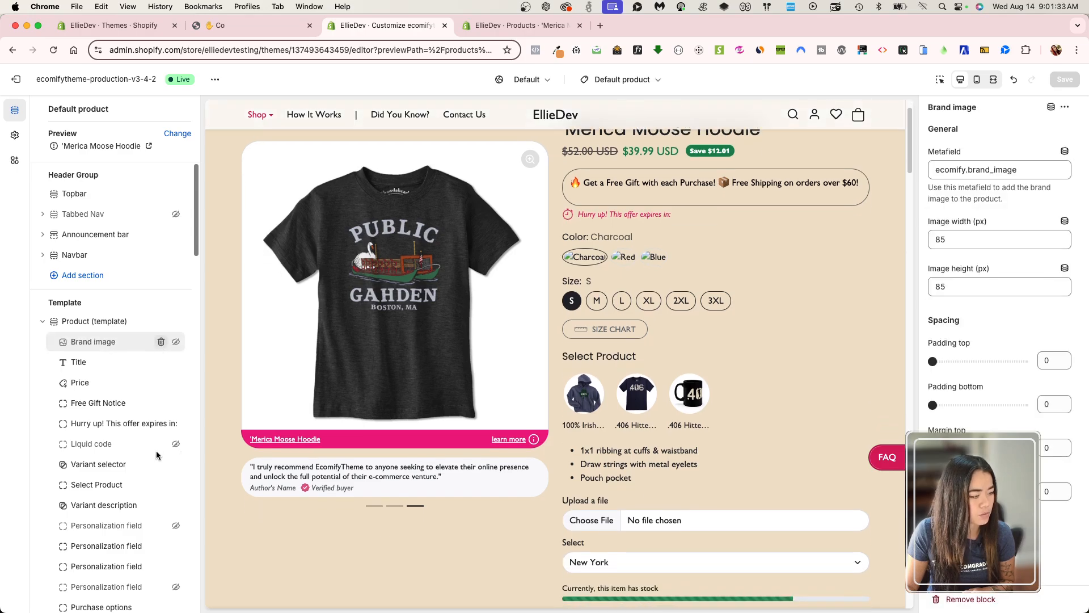
pyautogui.click(161, 341)
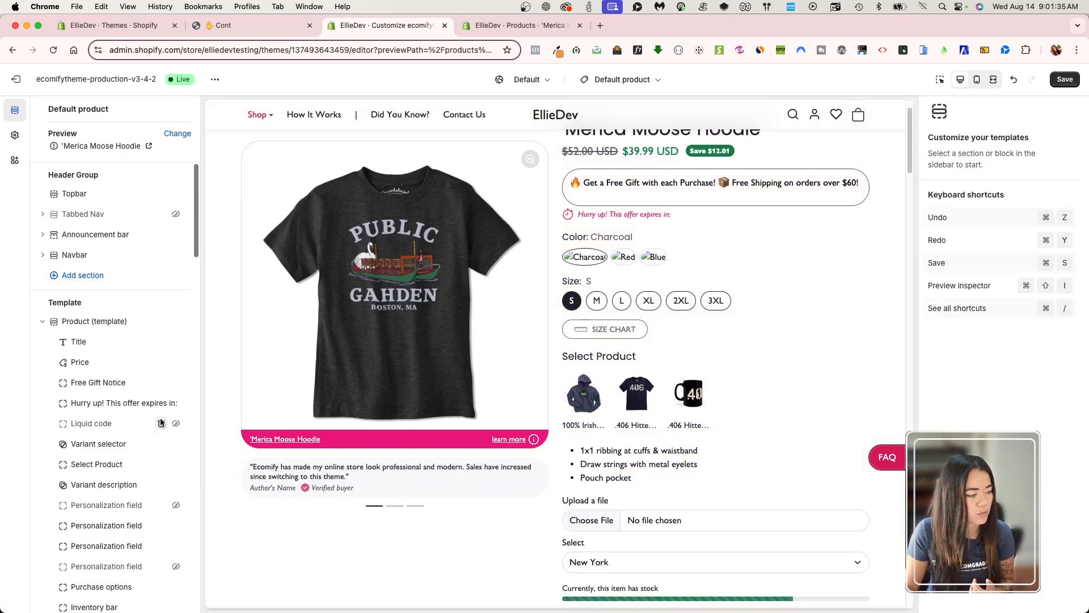
pyautogui.click(161, 422)
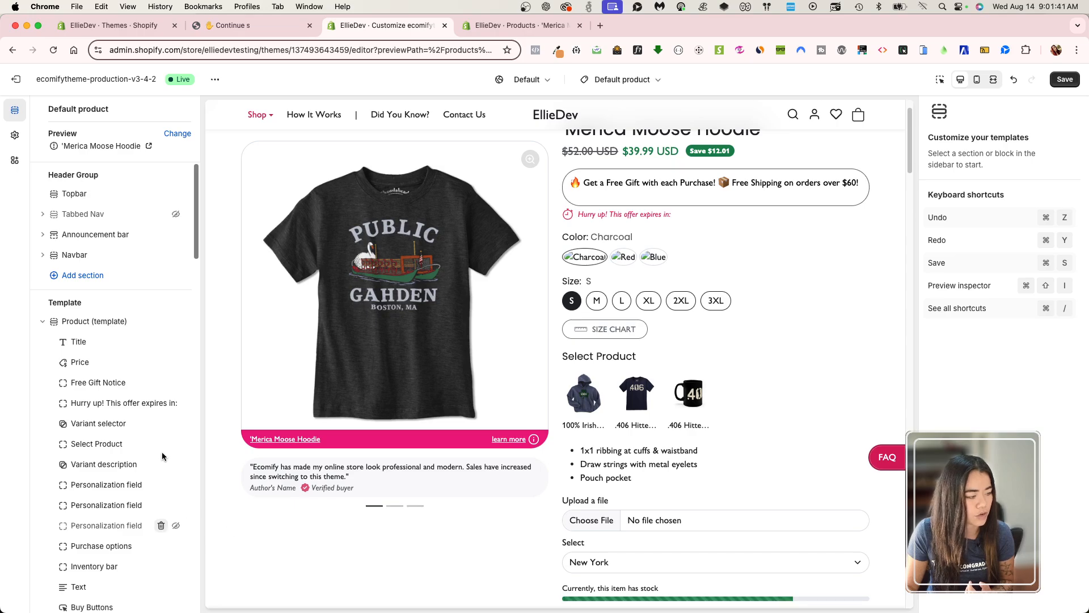
pyautogui.scroll(-5, 162, 457)
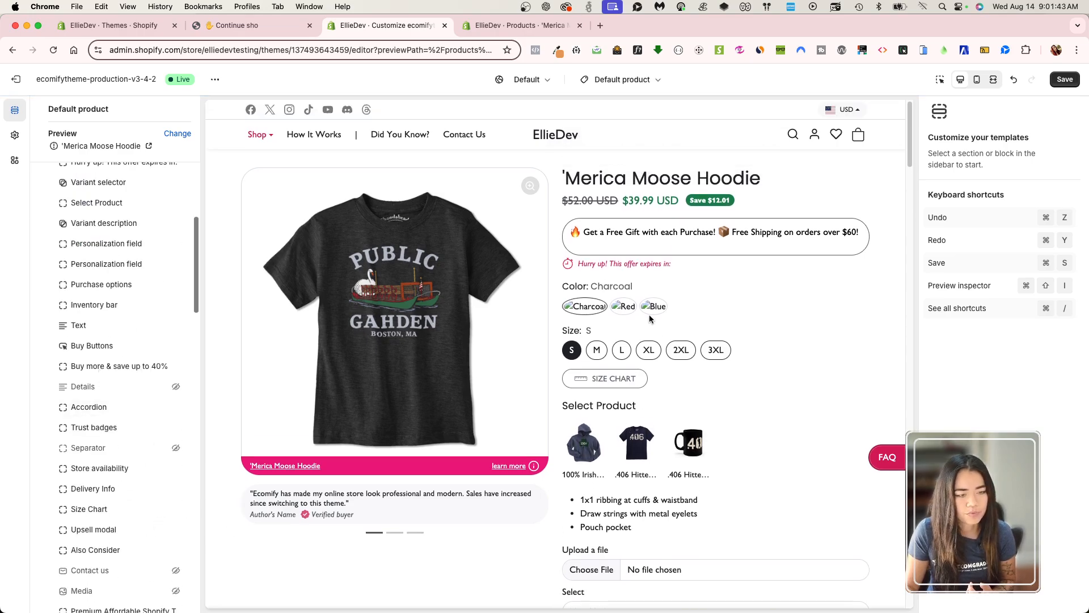
pyautogui.click(1062, 80)
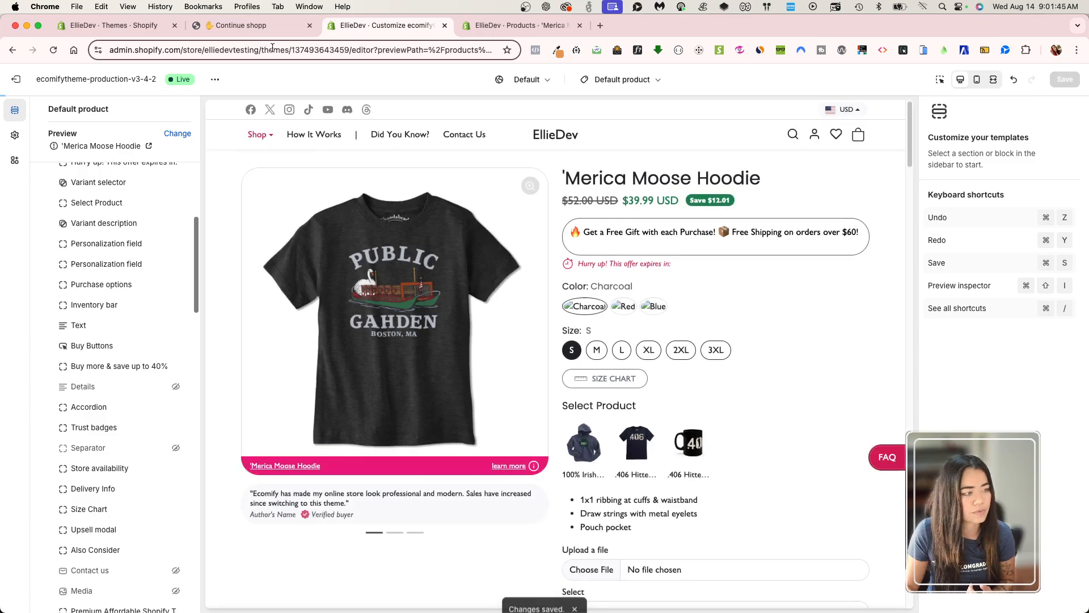
# Reload the live 'Merica Moose Hoodie page and check the block backgrounds from the title down to Also Consider.
pyautogui.click(244, 25)
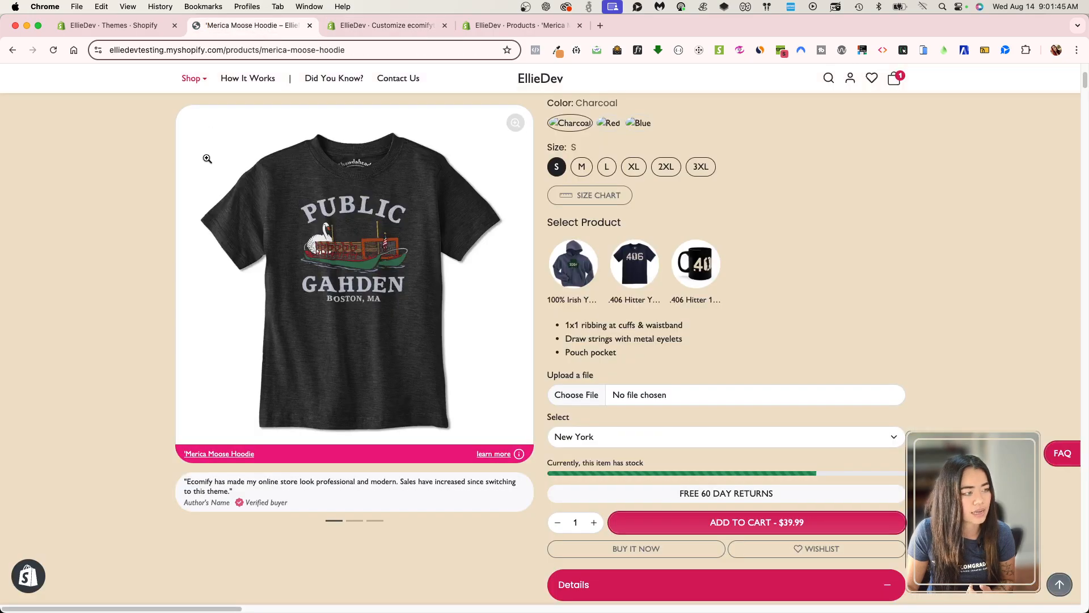
pyautogui.click(54, 50)
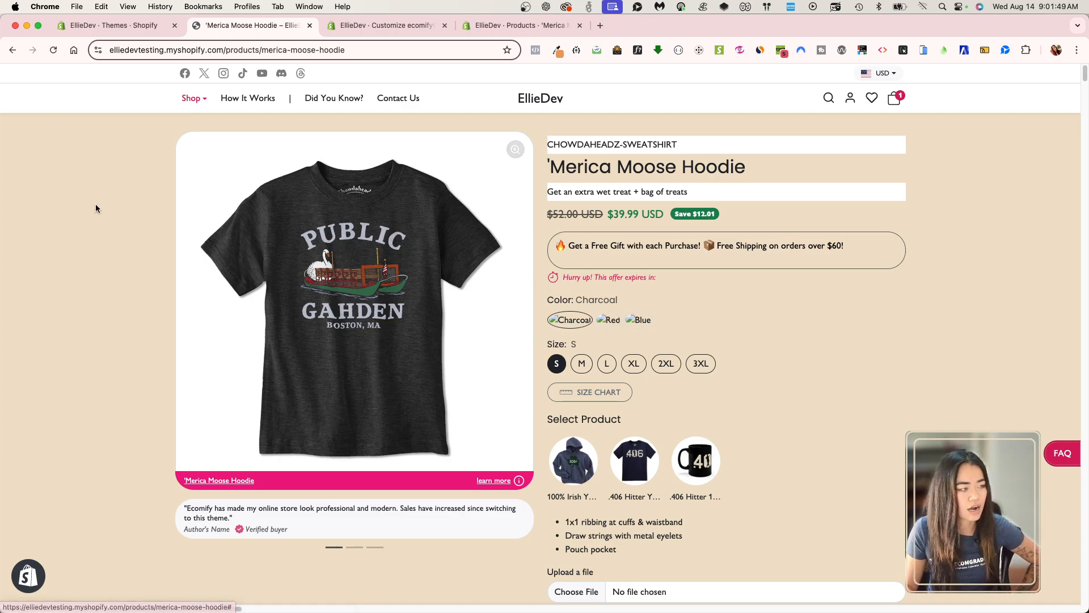
pyautogui.scroll(-4, 617, 324)
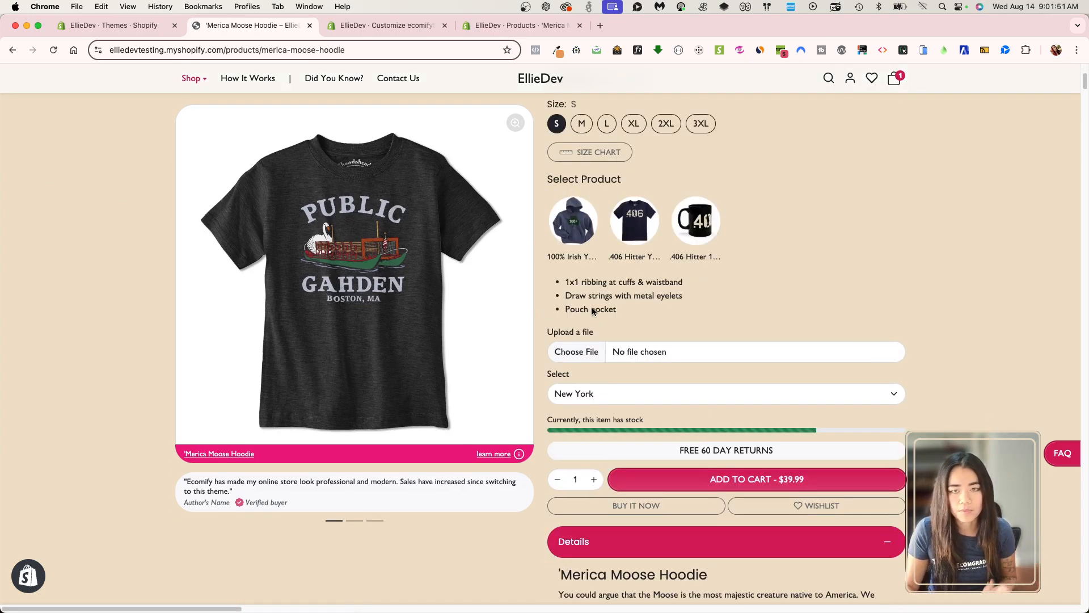
pyautogui.scroll(-10, 592, 311)
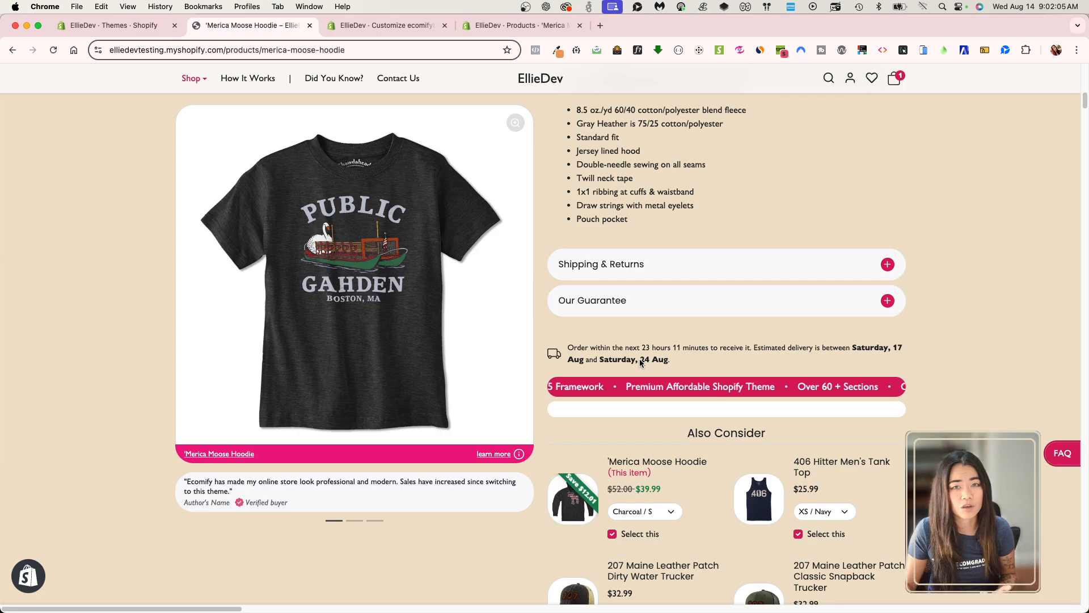
pyautogui.scroll(2, 818, 431)
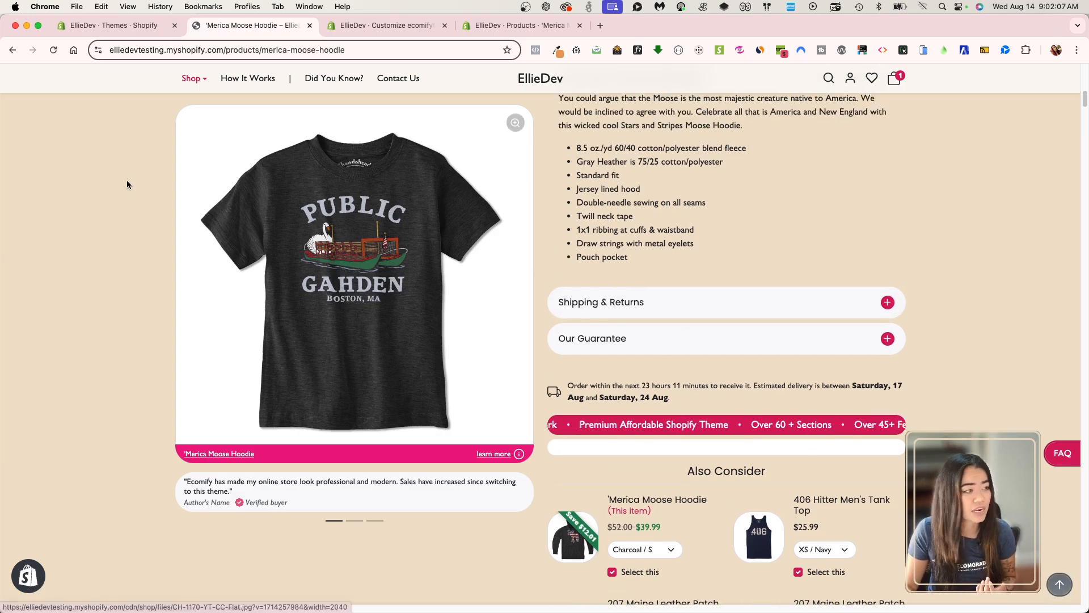
pyautogui.click(53, 50)
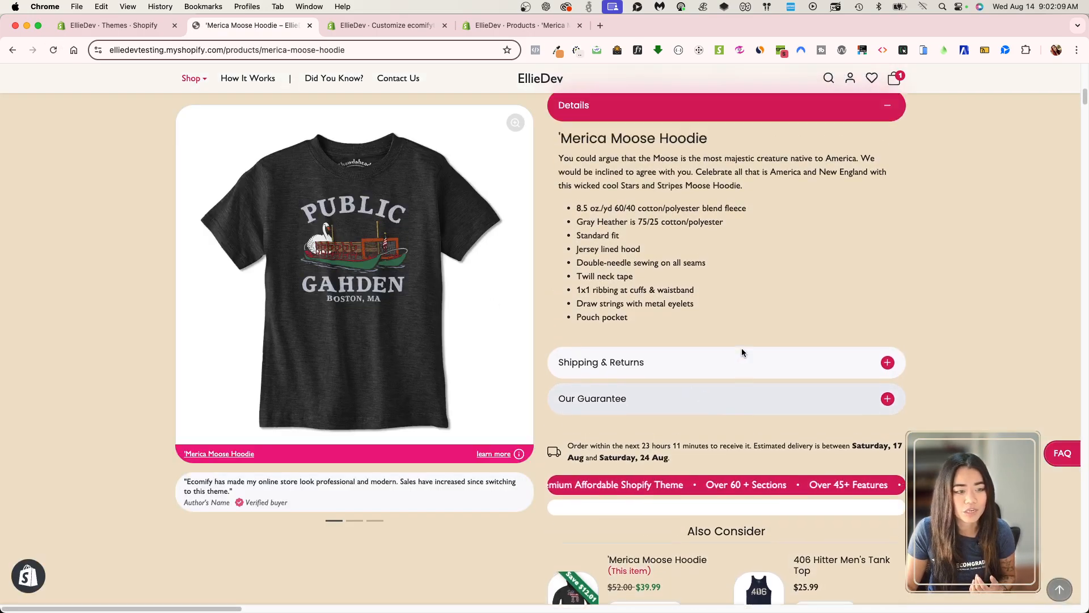